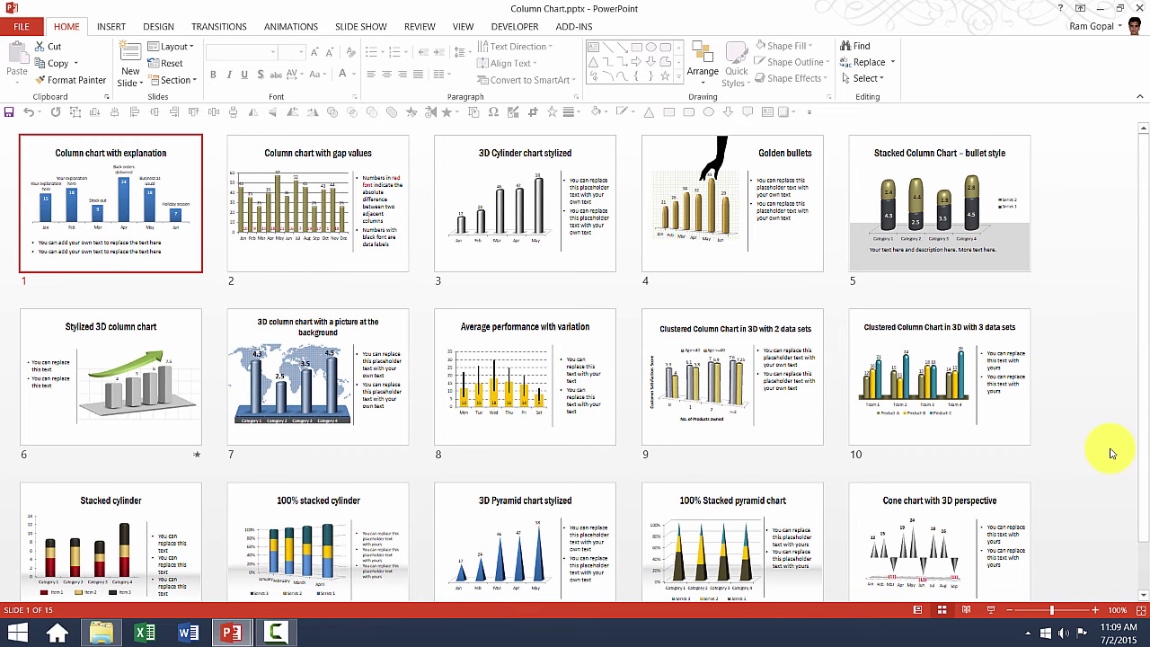
Scroll through the 15 column-chart slide thumbnails in Slide Sorter view.
{"action": "scroll", "coordinate": [1101, 388], "scroll_direction": "down", "scroll_amount": 1}
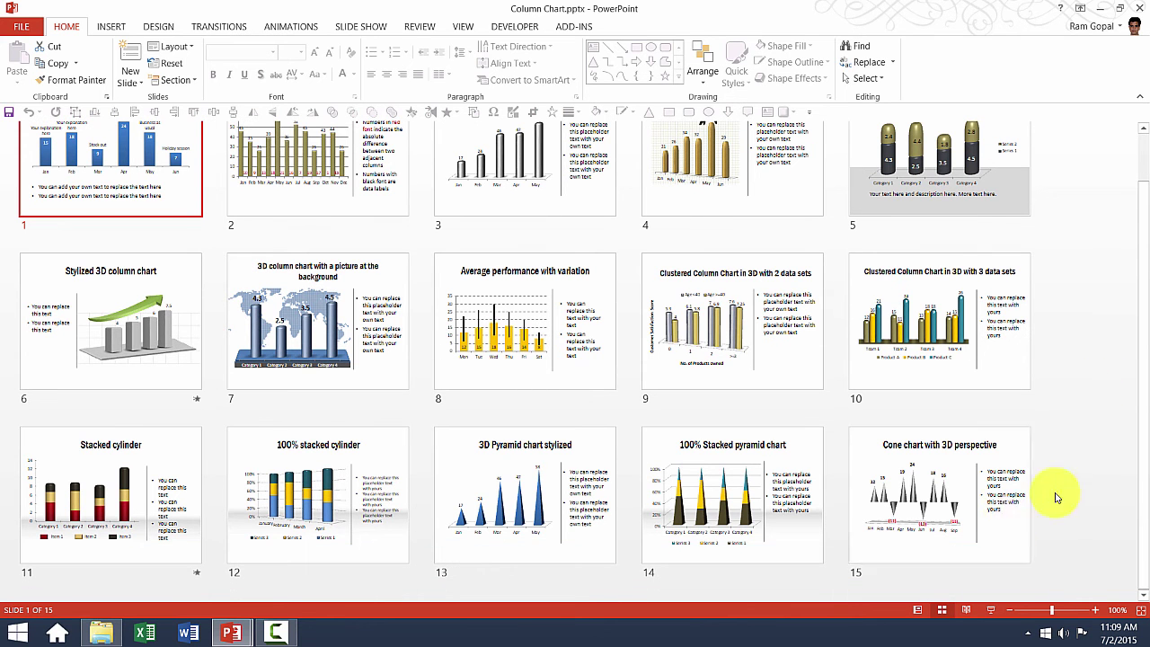
{"action": "scroll", "coordinate": [998, 483], "scroll_direction": "up", "scroll_amount": 1}
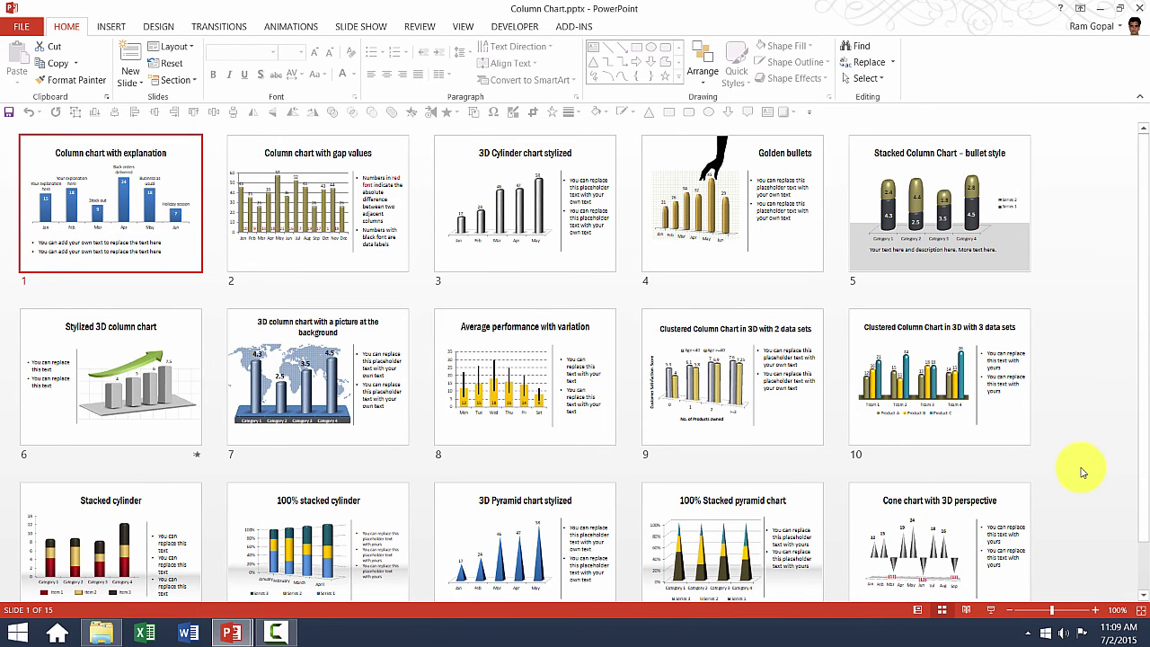
Open slide 1, 'Column chart with explanation', and select its column chart.
{"action": "double_click", "coordinate": [187, 251]}
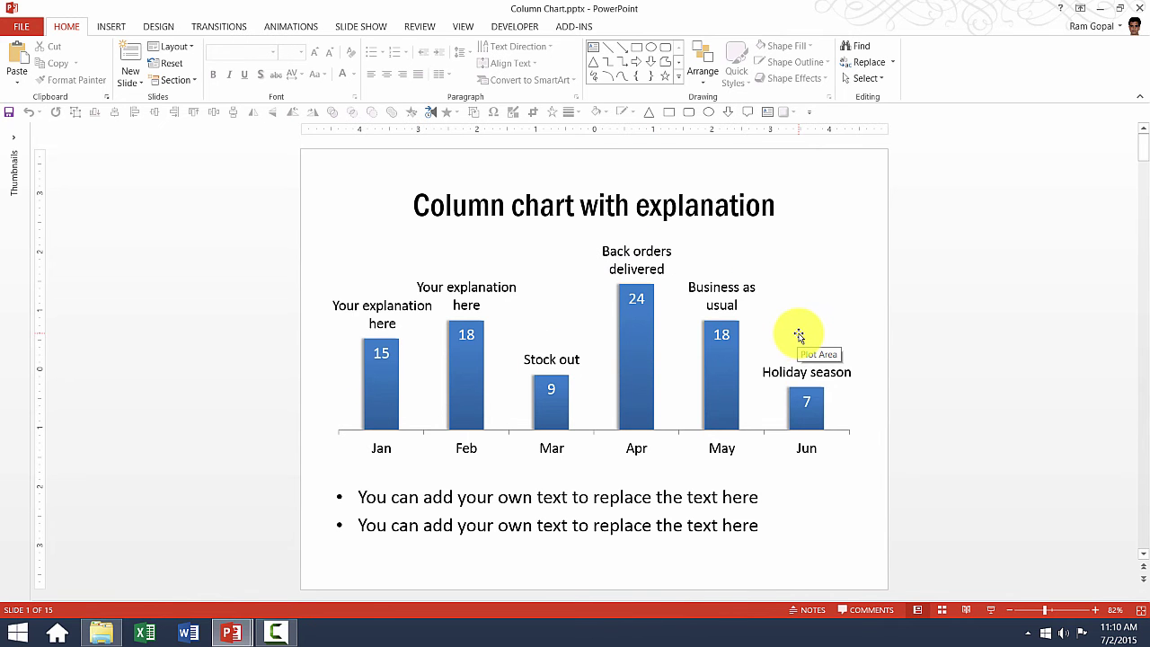
{"action": "left_click", "coordinate": [787, 301]}
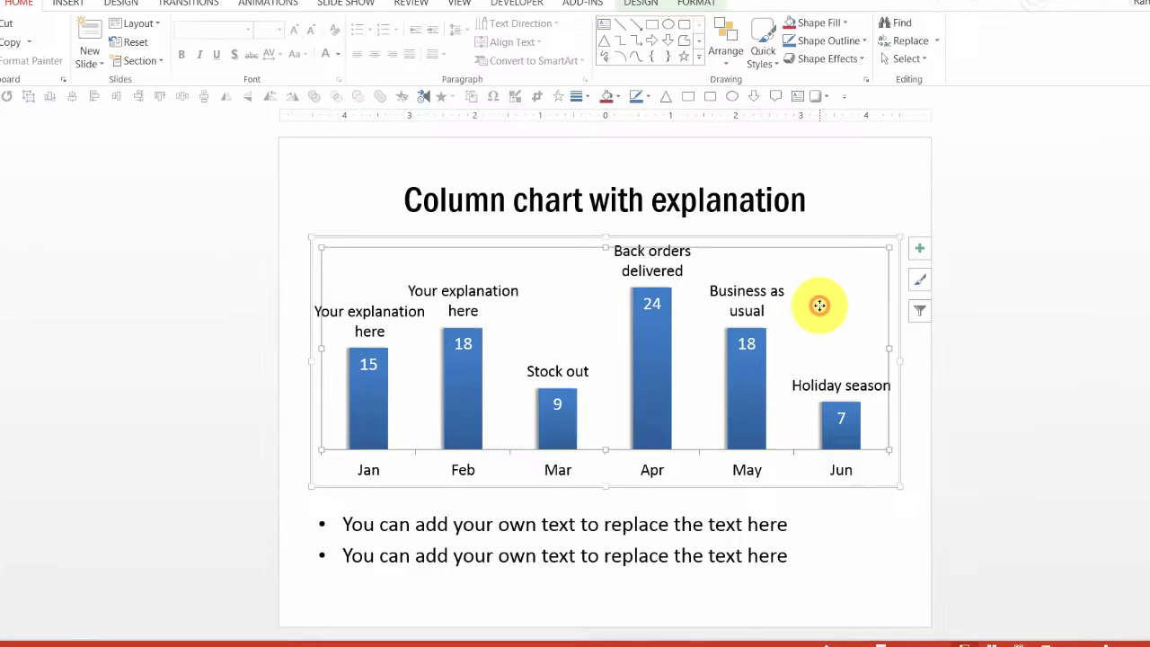
Open the chart's data sheet and inspect cells D4, B7 and D7.
{"action": "right_click", "coordinate": [830, 308]}
{"action": "left_click", "coordinate": [883, 381]}
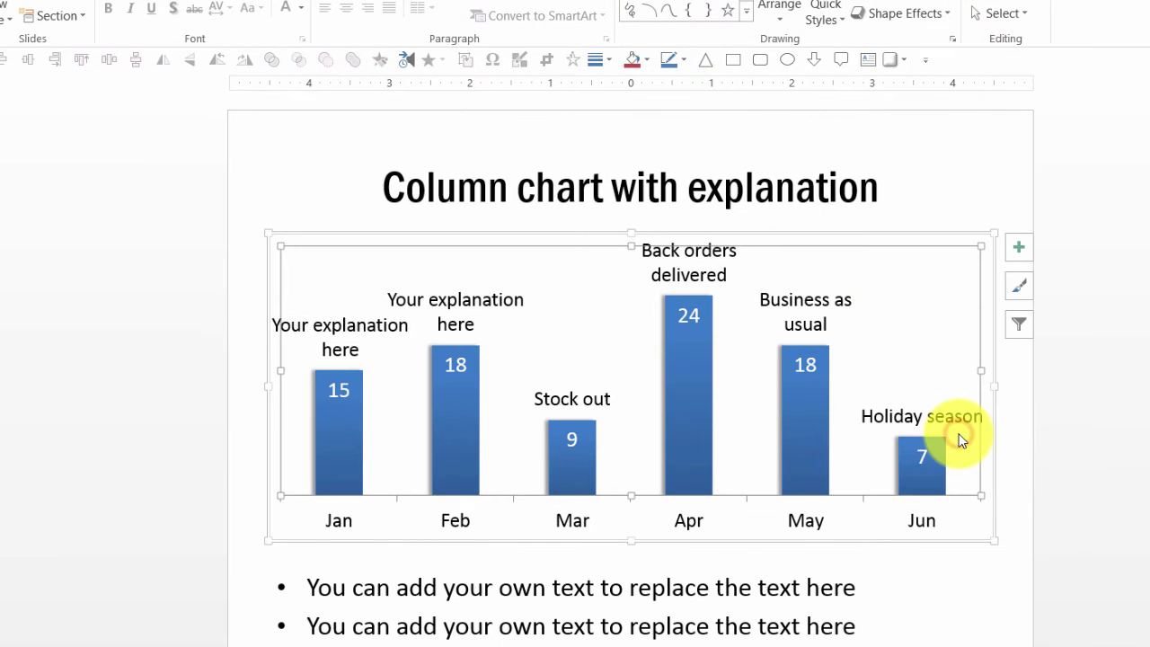
{"action": "left_click", "coordinate": [448, 73]}
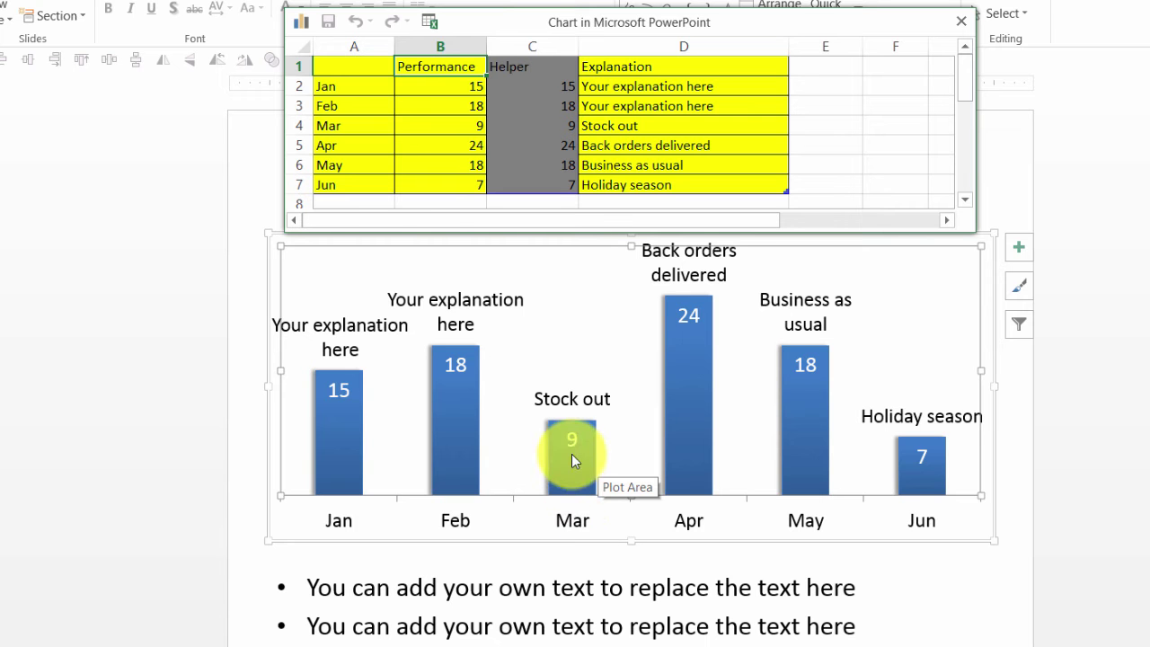
{"action": "left_click", "coordinate": [610, 123]}
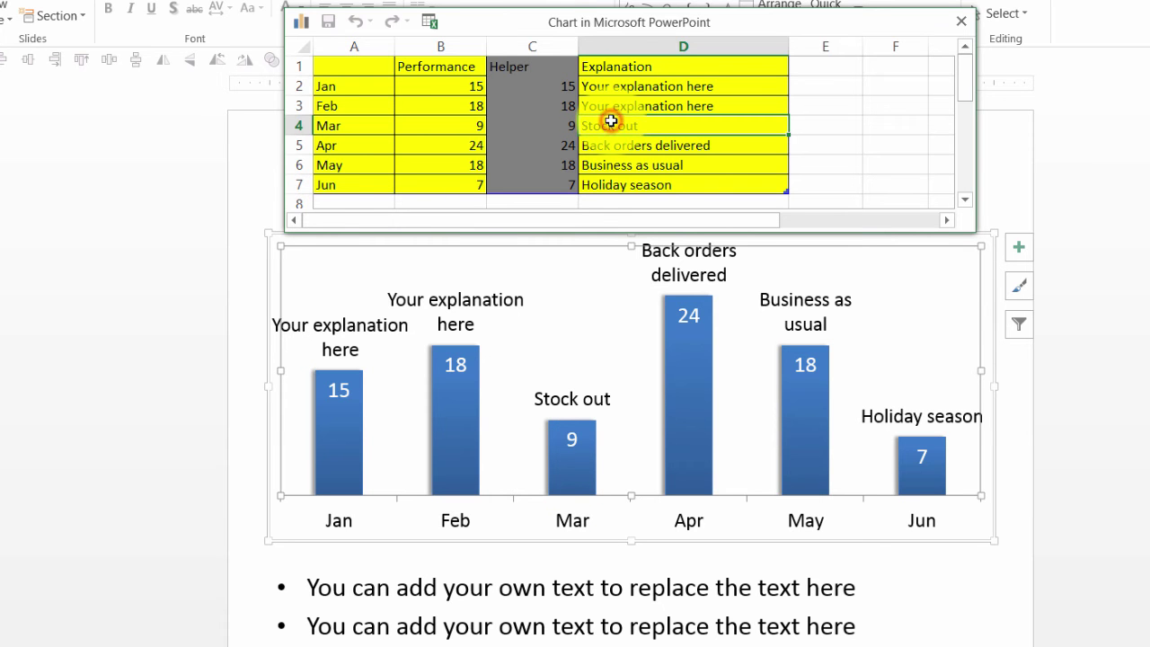
{"action": "left_click", "coordinate": [469, 185]}
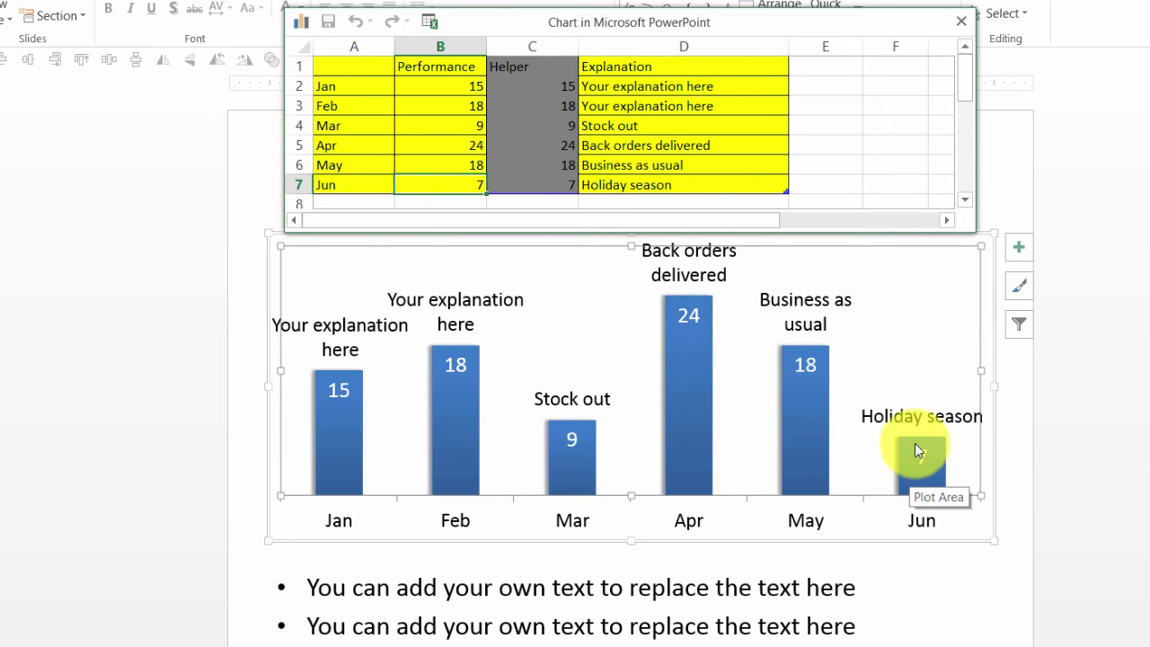
{"action": "left_click", "coordinate": [662, 187]}
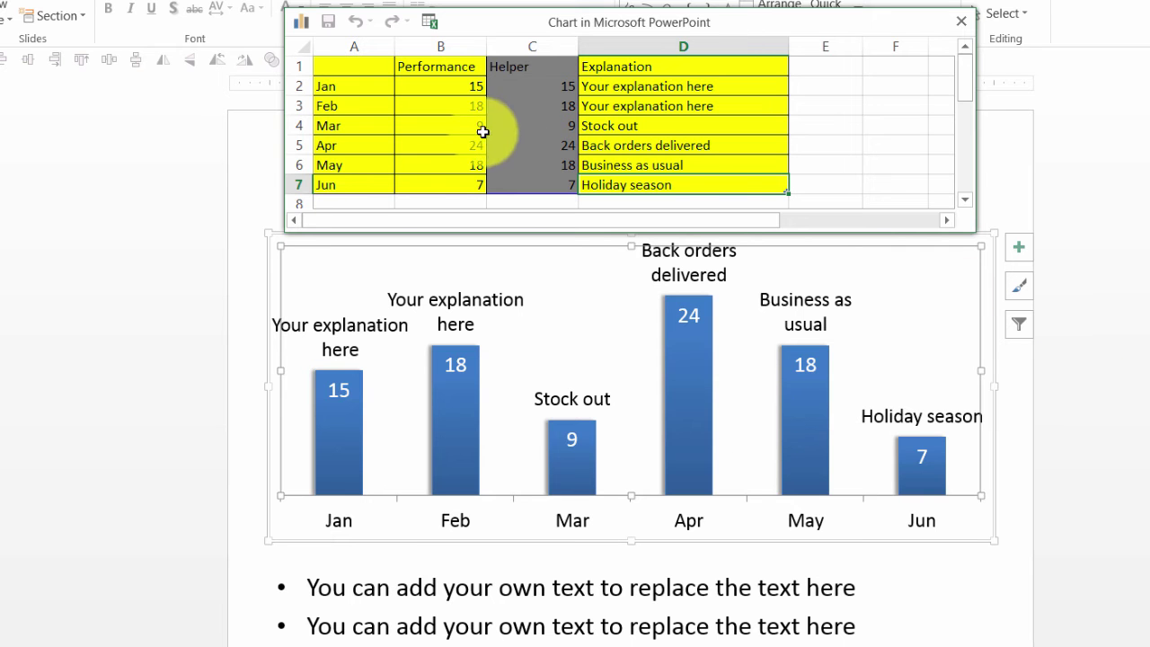
Change March's explanation to 'Birthday of sales person' and its value from 9 to 21.
{"action": "left_click", "coordinate": [602, 125]}
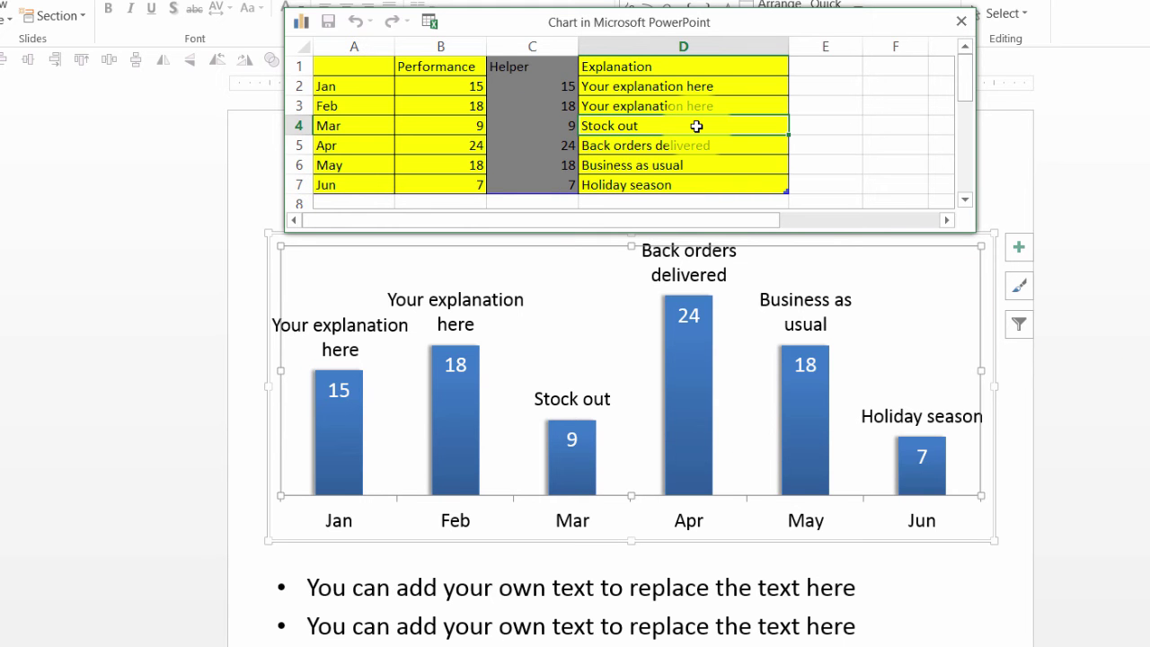
{"action": "type", "text": "Birthday of sales person"}
{"action": "left_click", "coordinate": [824, 125]}
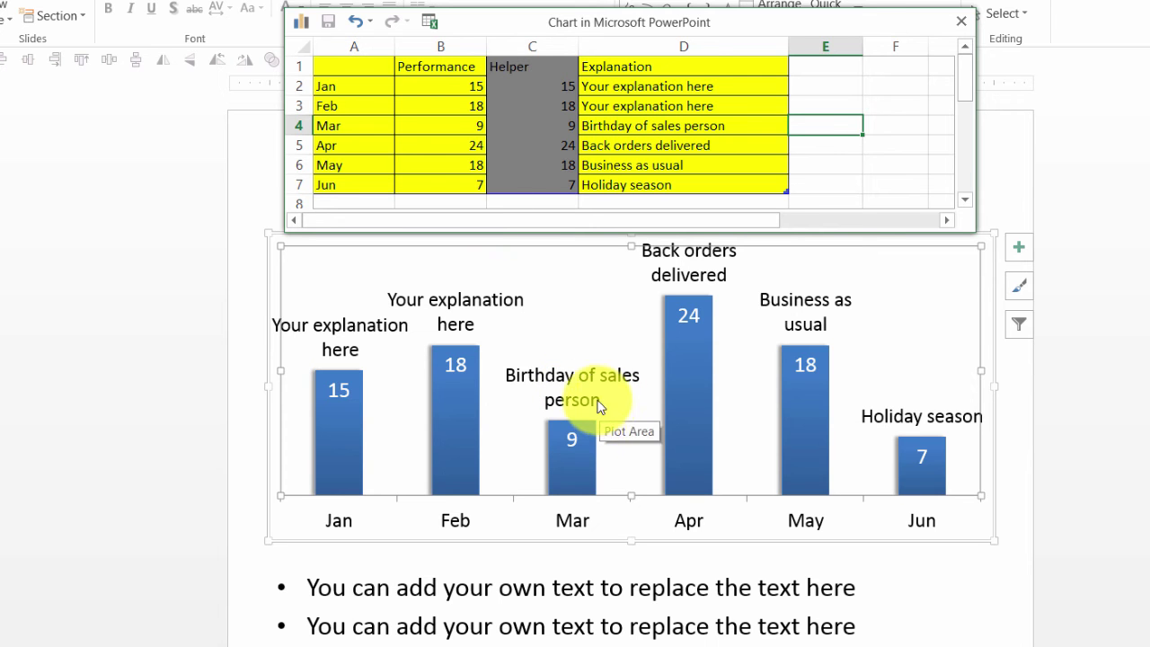
{"action": "left_click", "coordinate": [466, 126]}
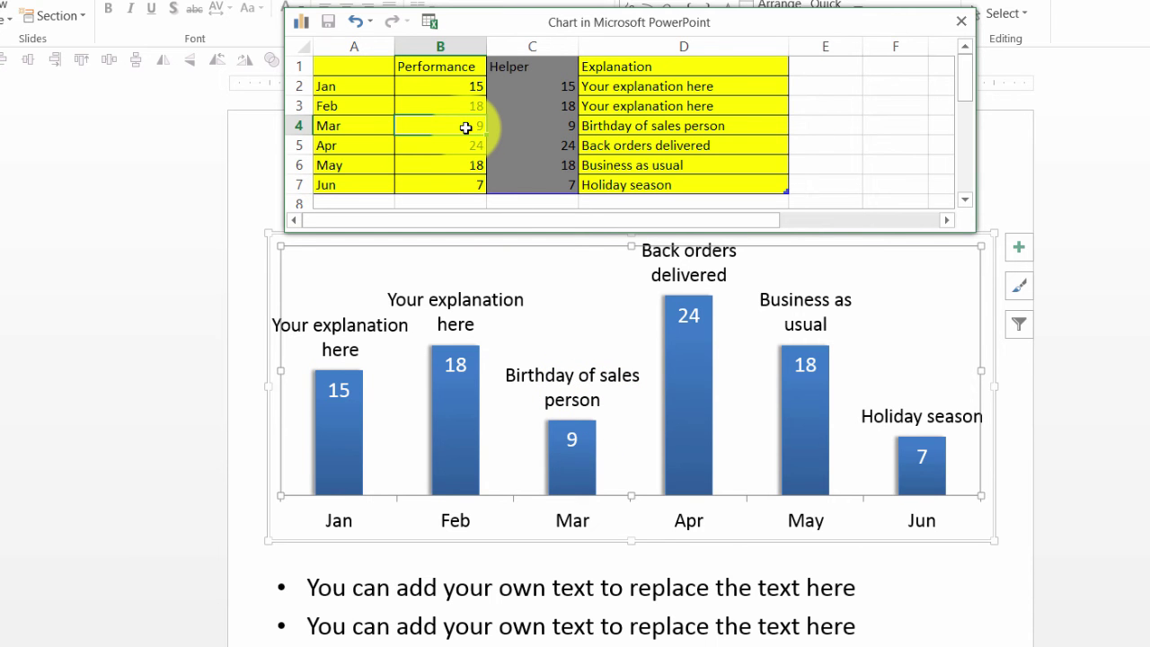
{"action": "type", "text": "21"}
{"action": "left_click", "coordinate": [827, 132]}
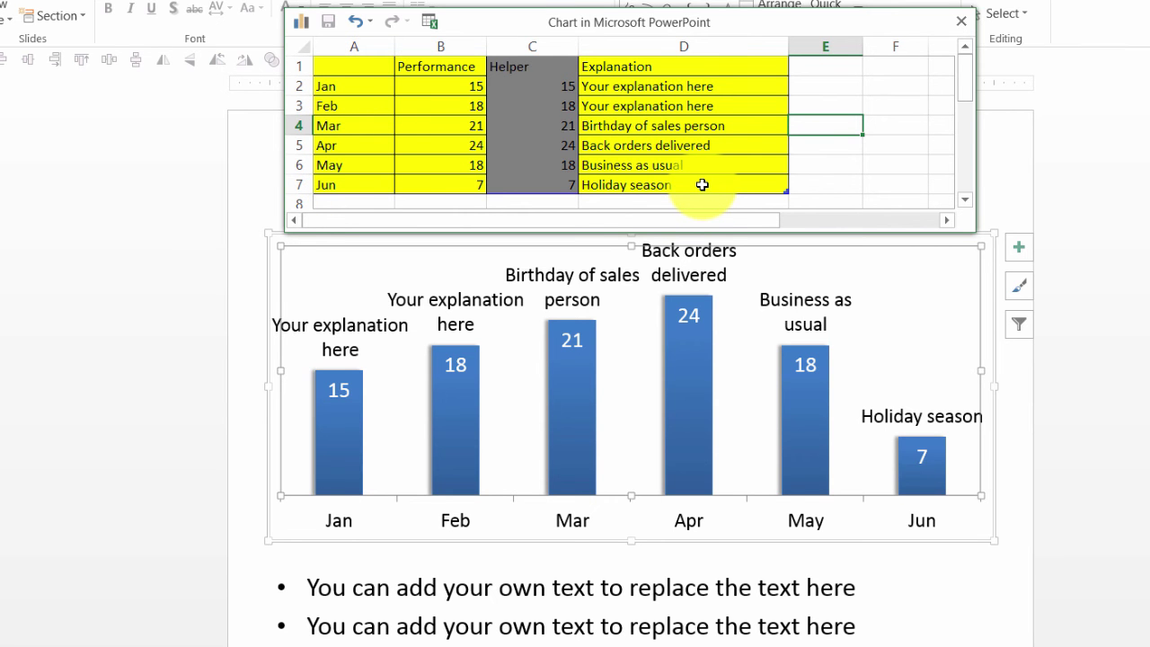
Close the data sheet, move to slide 2 and bring up its gap-values chart's options.
{"action": "left_click", "coordinate": [962, 20]}
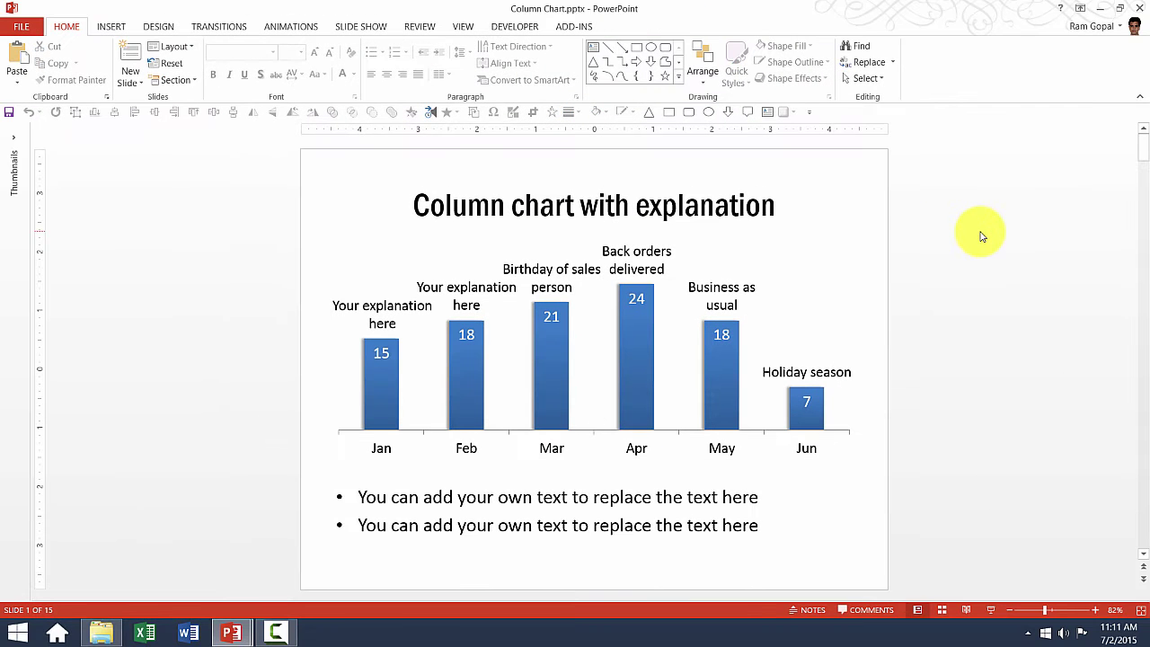
{"action": "scroll", "coordinate": [1017, 232], "scroll_direction": "down", "scroll_amount": 1}
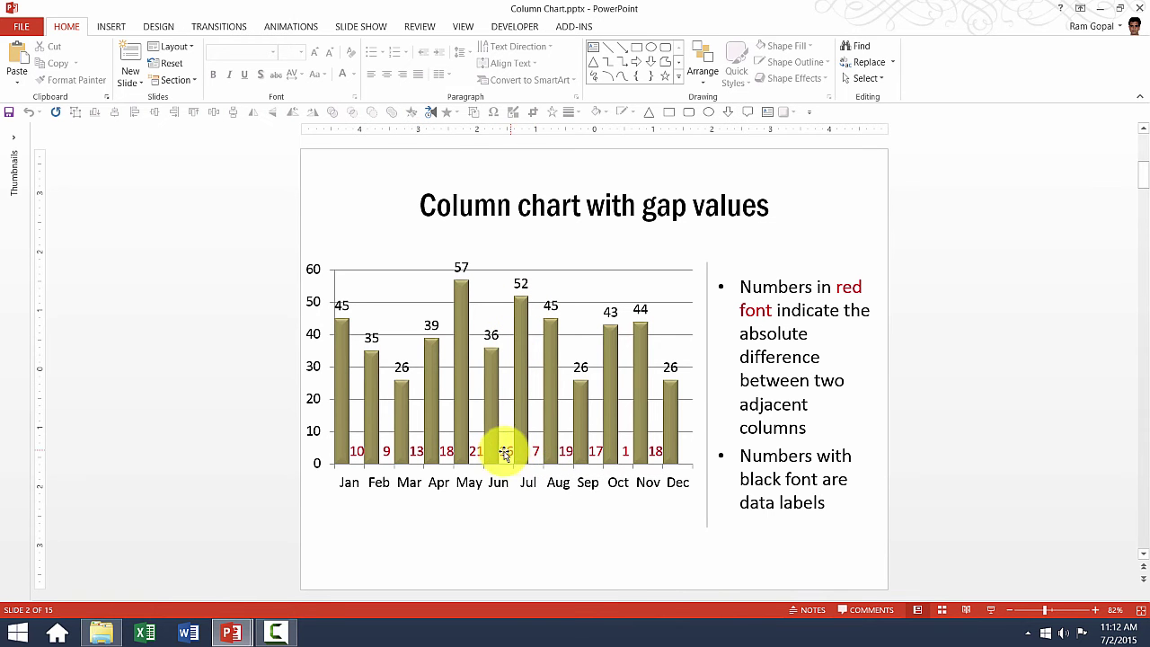
{"action": "right_click", "coordinate": [556, 356]}
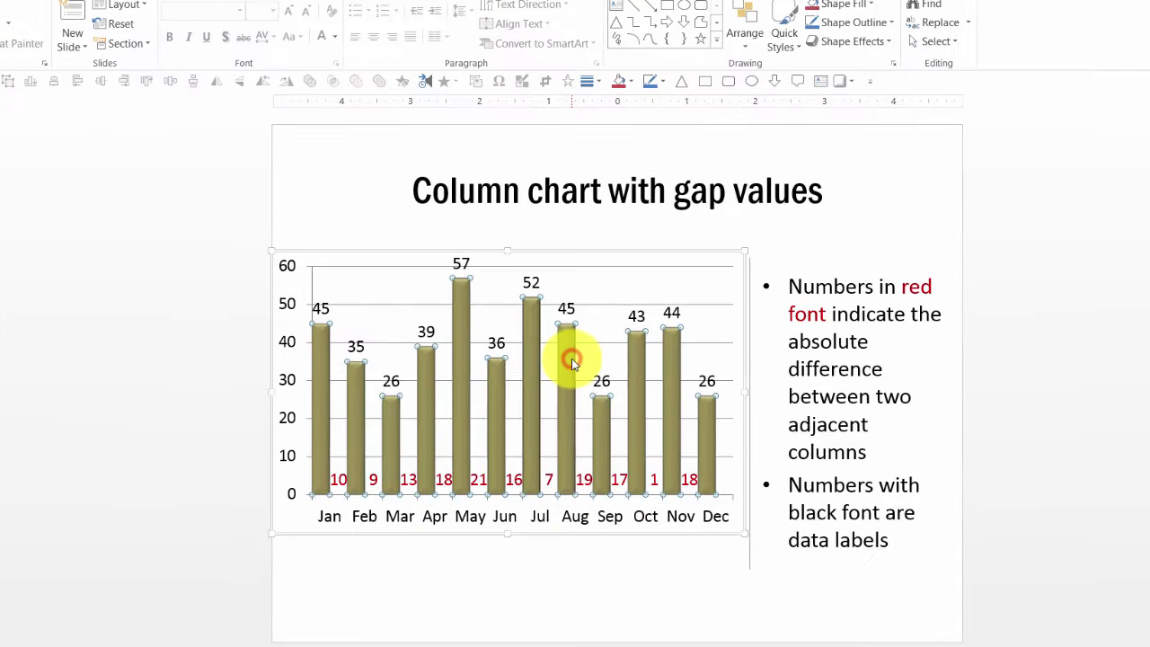
In the gap-values chart data, set Aug to 62 and Sep to 50, then close the sheet.
{"action": "left_click", "coordinate": [641, 453]}
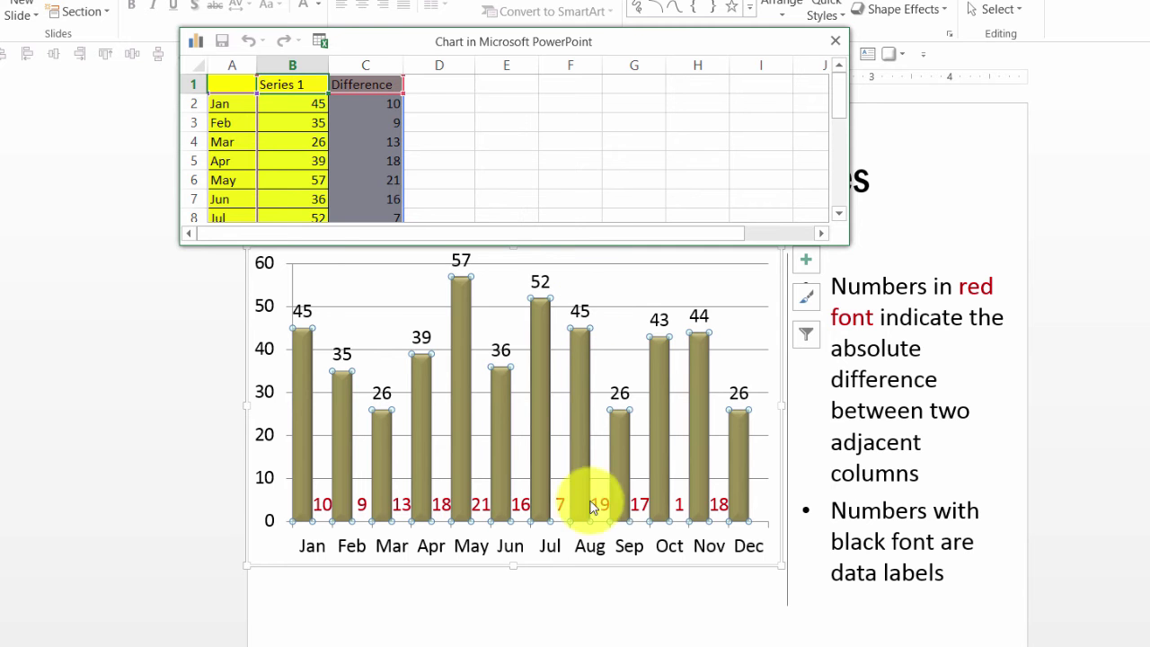
{"action": "left_click_drag", "start_coordinate": [837, 95], "coordinate": [841, 140]}
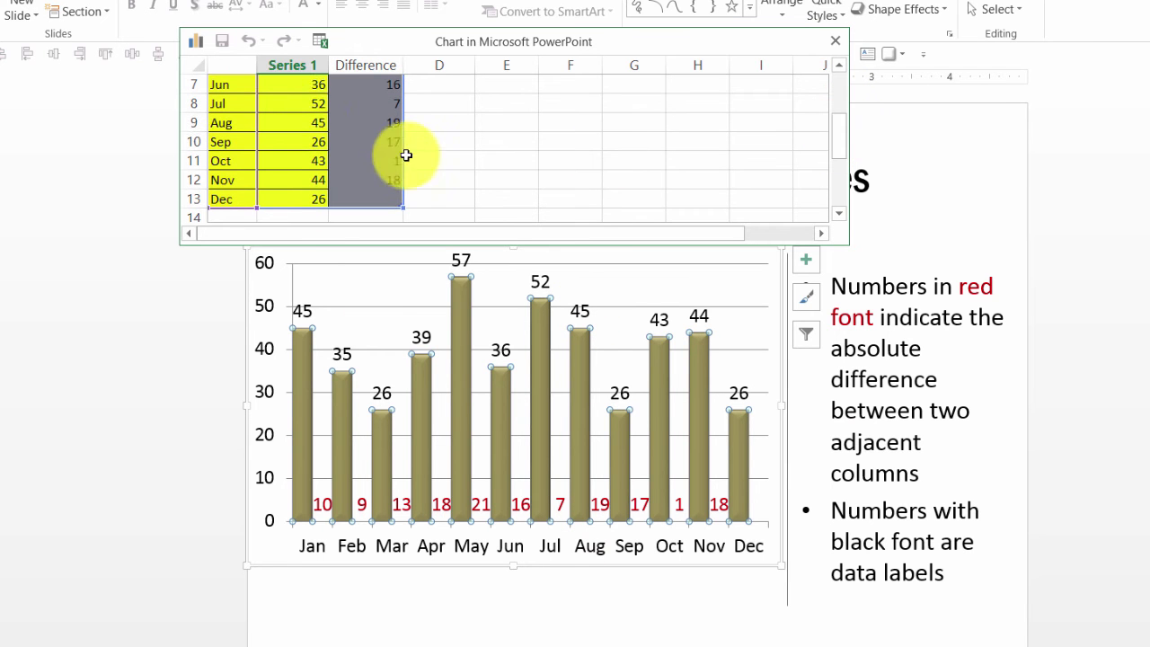
{"action": "left_click", "coordinate": [310, 121]}
{"action": "type", "text": "42"}
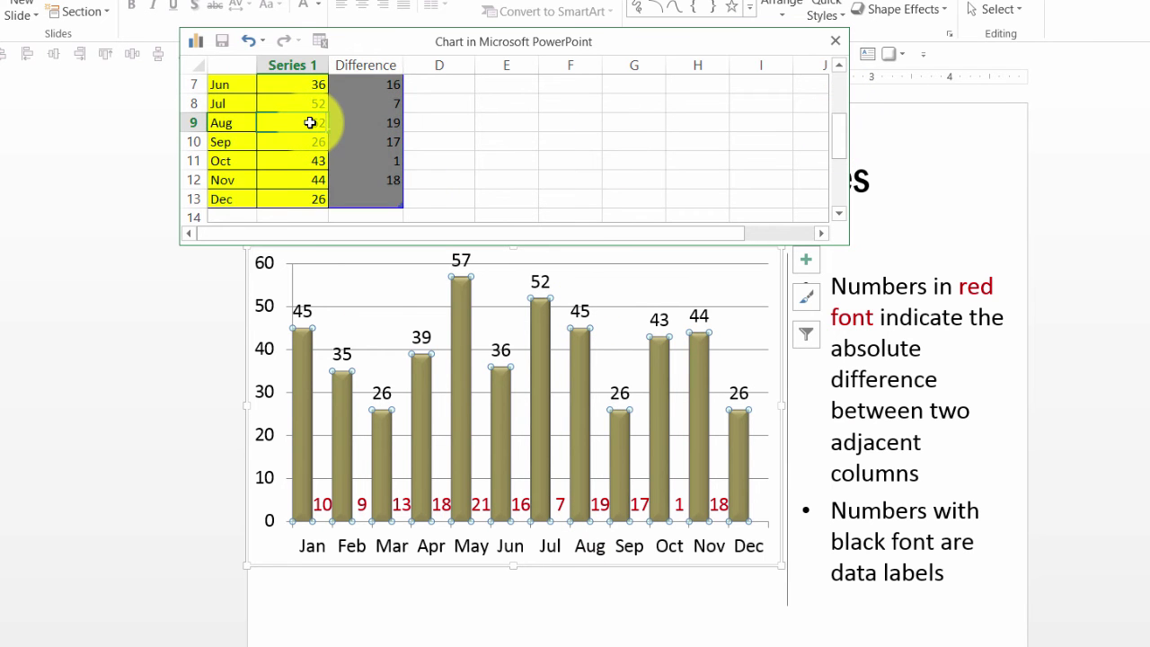
{"action": "left_click", "coordinate": [570, 141]}
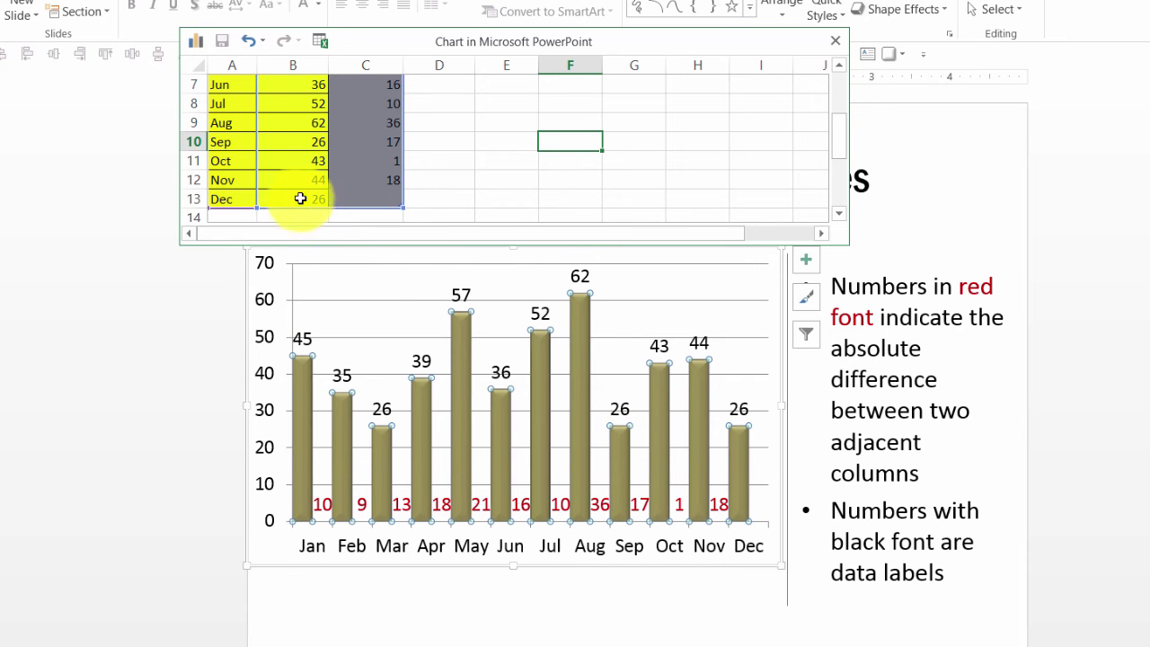
{"action": "left_click", "coordinate": [302, 140]}
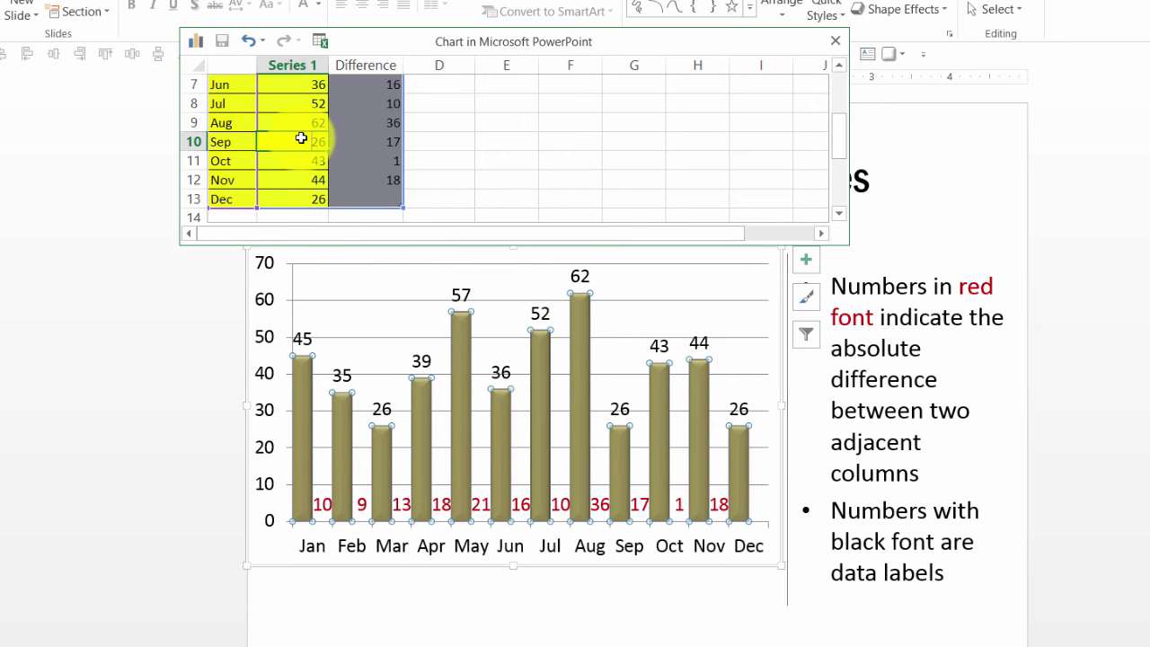
{"action": "left_click", "coordinate": [544, 161]}
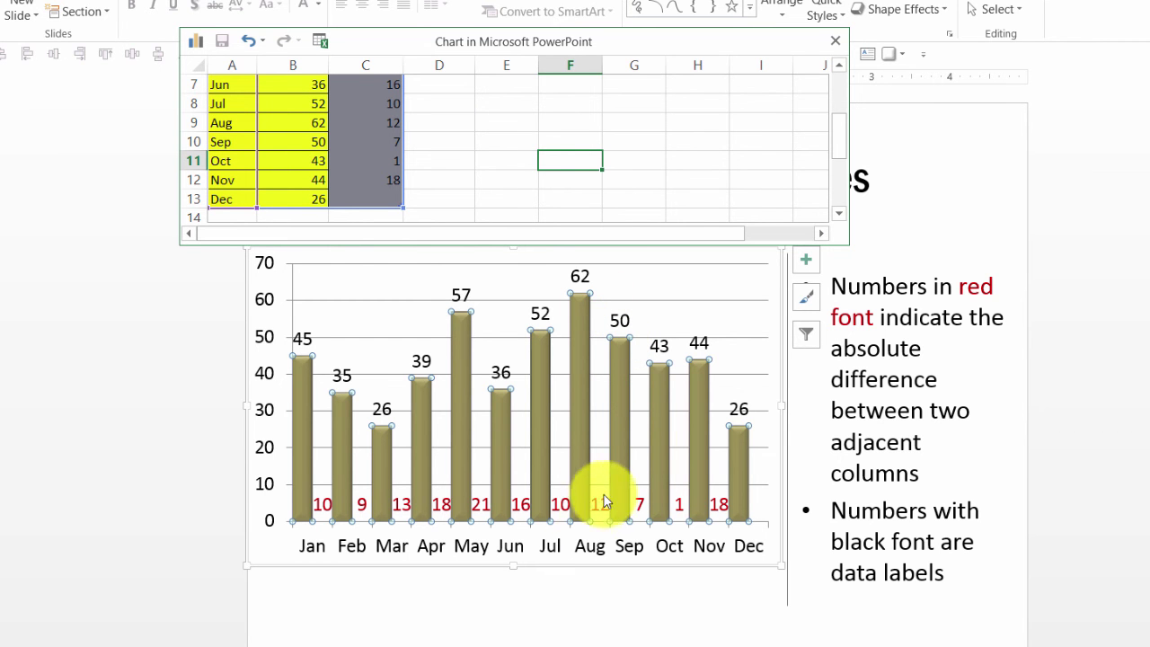
{"action": "left_click", "coordinate": [835, 40]}
{"action": "left_click", "coordinate": [1090, 239]}
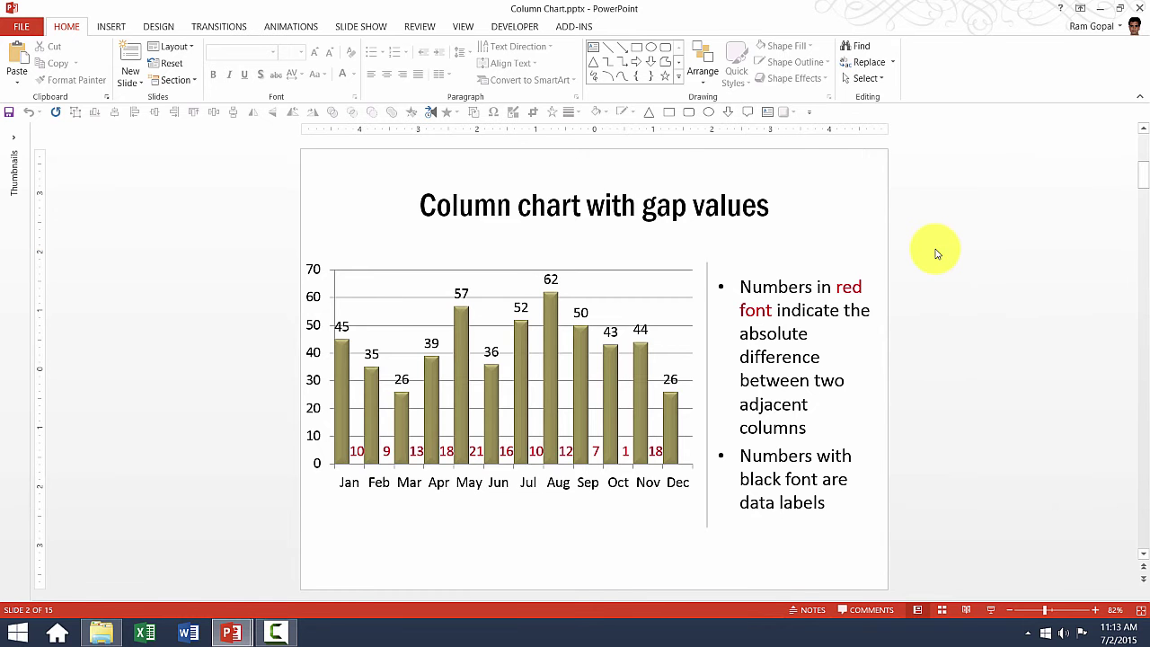
Move to slide 3 and select its 3D cylinder chart.
{"action": "scroll", "coordinate": [935, 254], "scroll_direction": "down", "scroll_amount": 1}
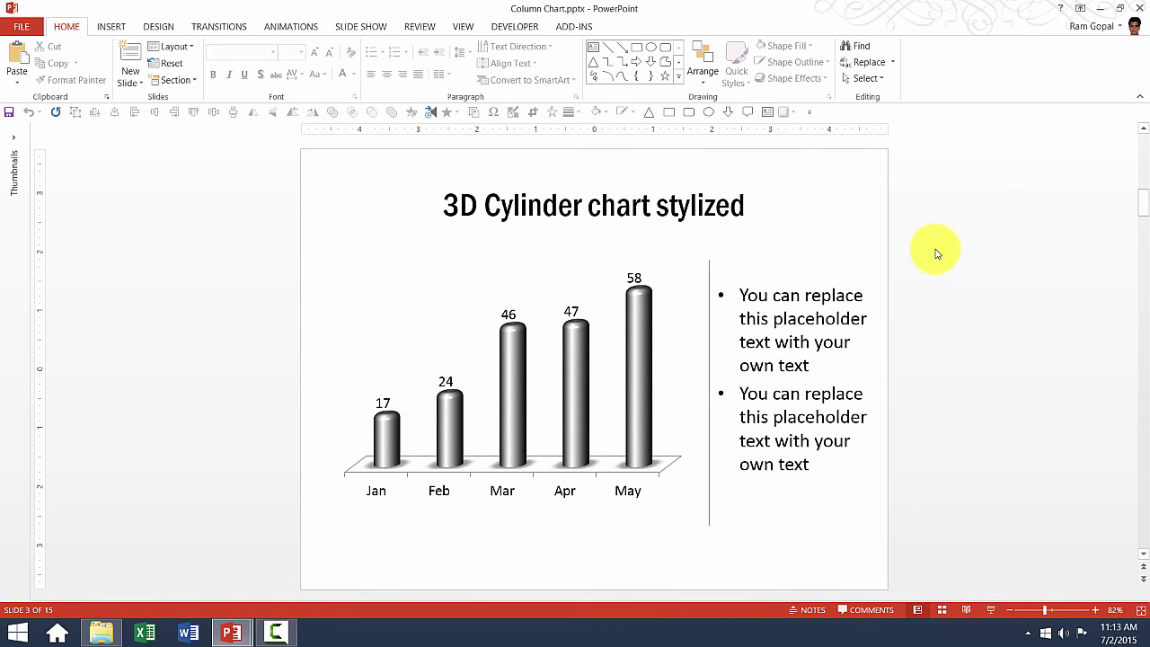
{"action": "left_click", "coordinate": [566, 312]}
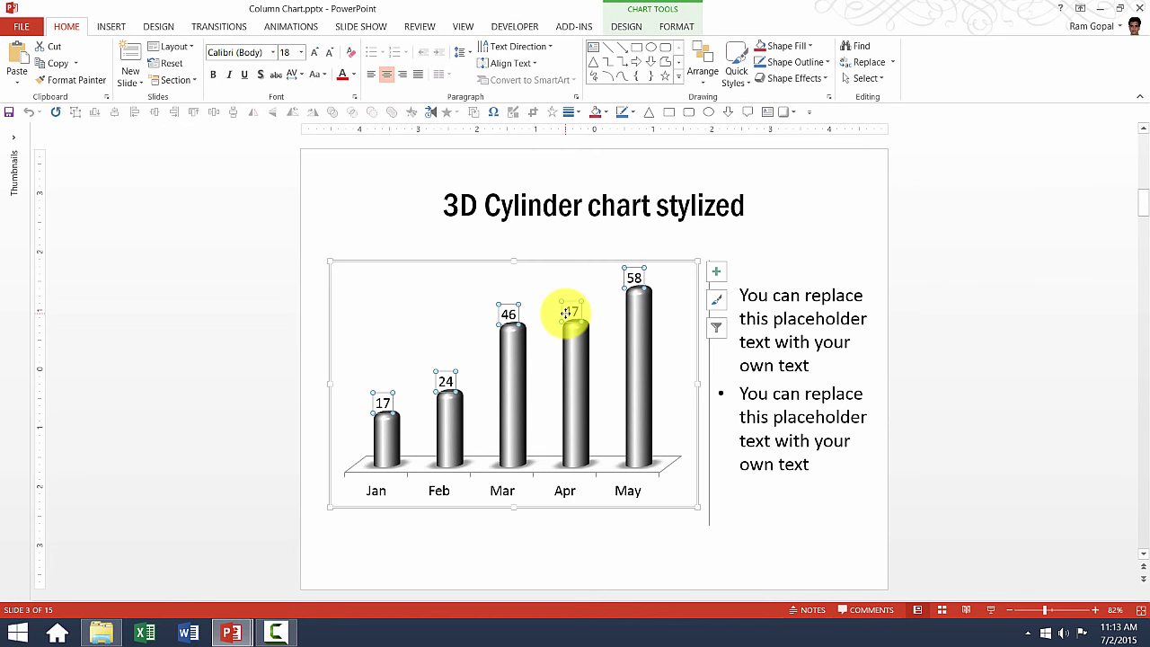
Change April's cylinder value from 47 to 35 in the chart data and close the sheet.
{"action": "right_click", "coordinate": [571, 317]}
{"action": "left_click", "coordinate": [634, 399]}
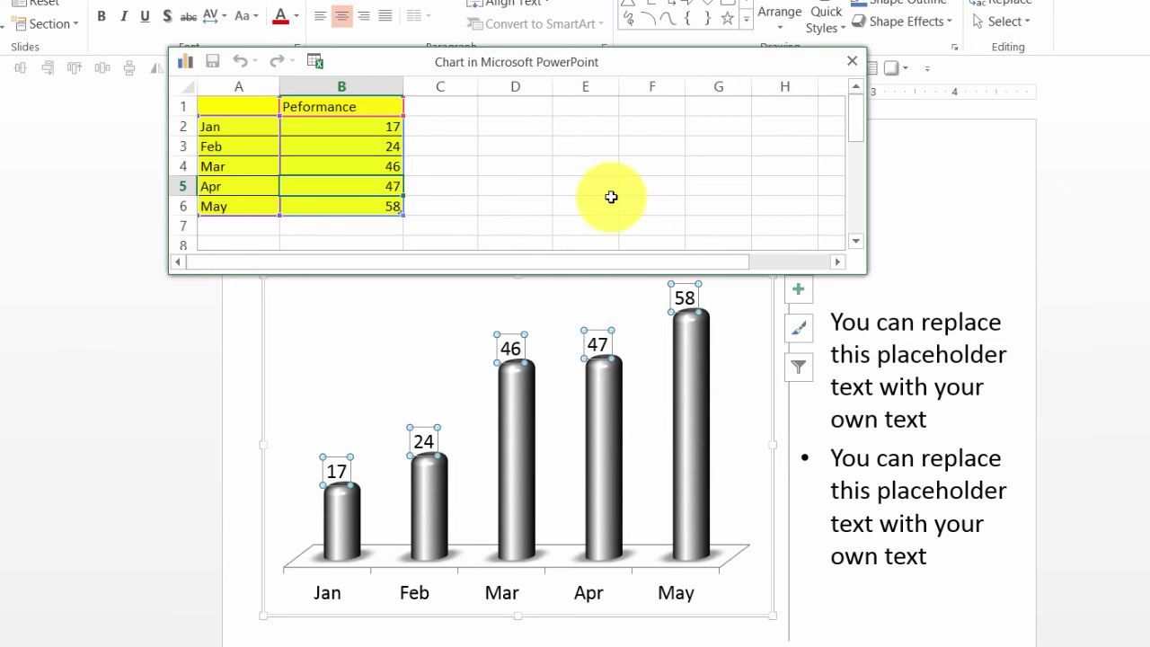
{"action": "type", "text": "35"}
{"action": "left_click", "coordinate": [585, 145]}
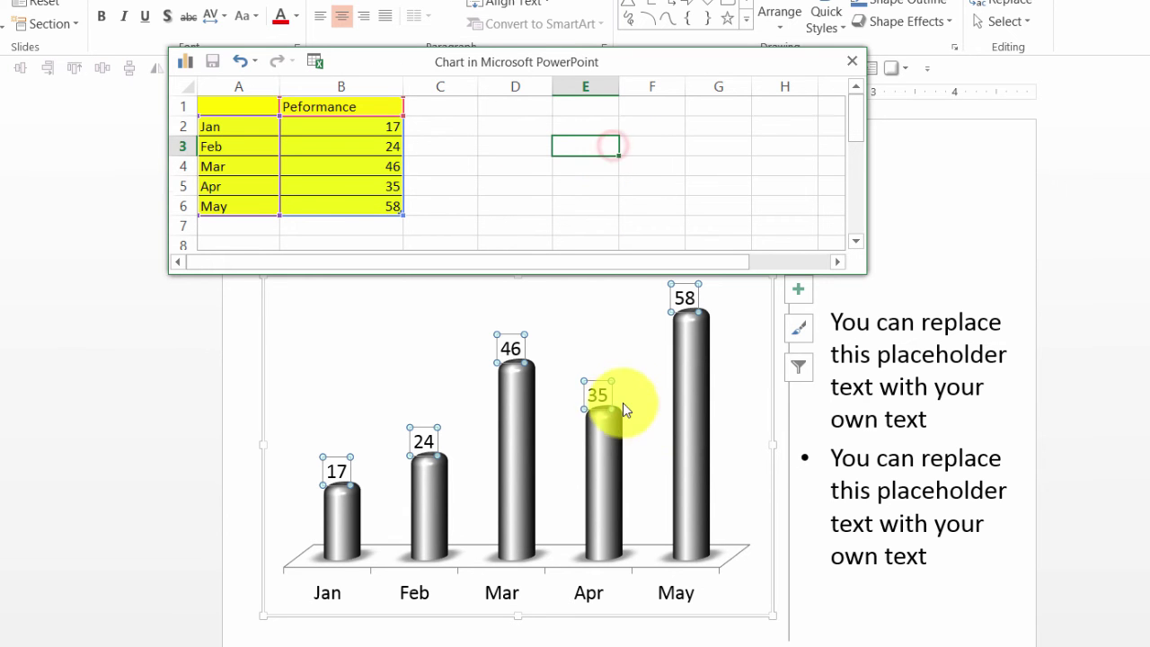
{"action": "left_click", "coordinate": [852, 61]}
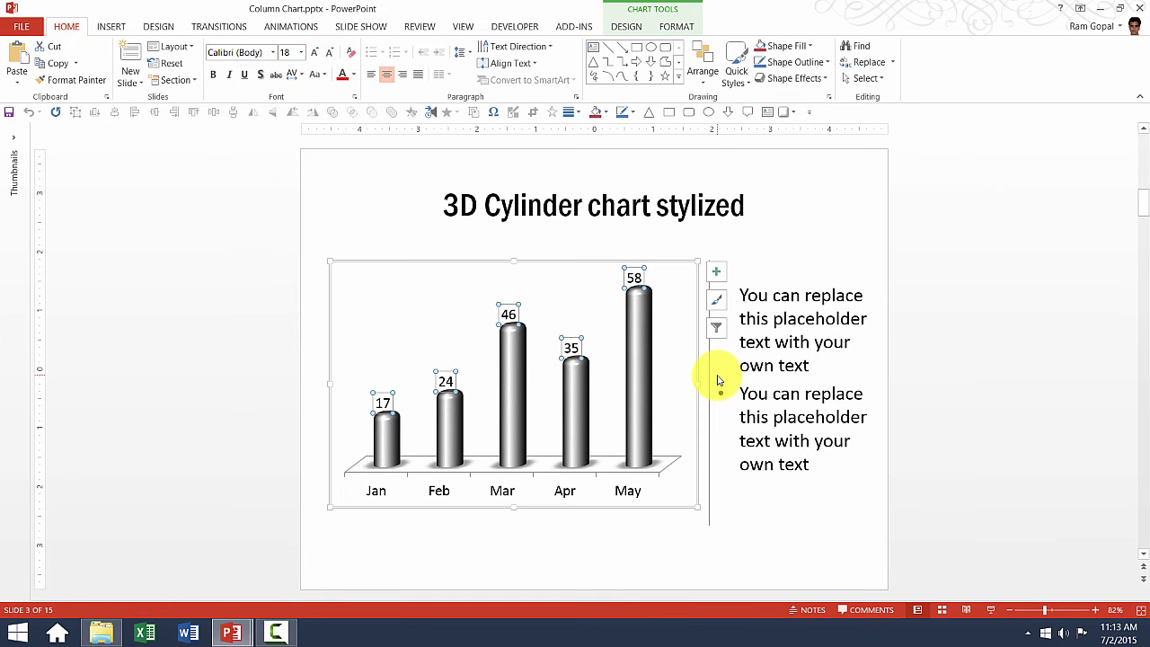
{"action": "mouse_move", "coordinate": [571, 367]}
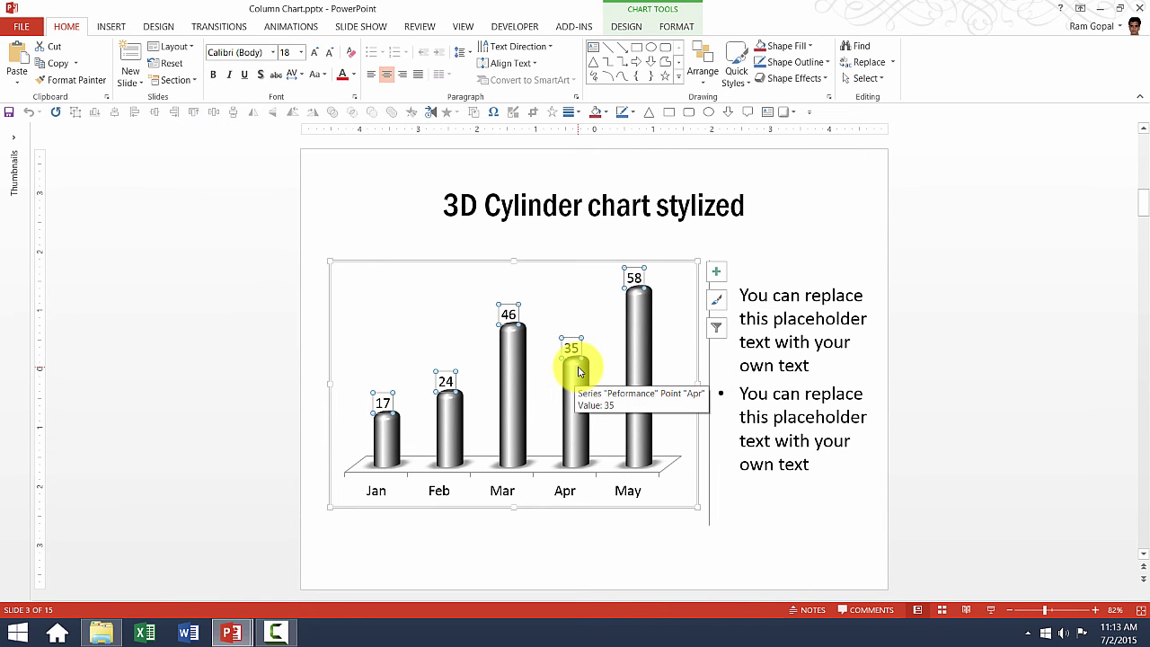
On the Golden bullets slide, move the black hand picture onto the 45 column, then undo the last move.
{"action": "scroll", "coordinate": [579, 371], "scroll_direction": "down", "scroll_amount": 1}
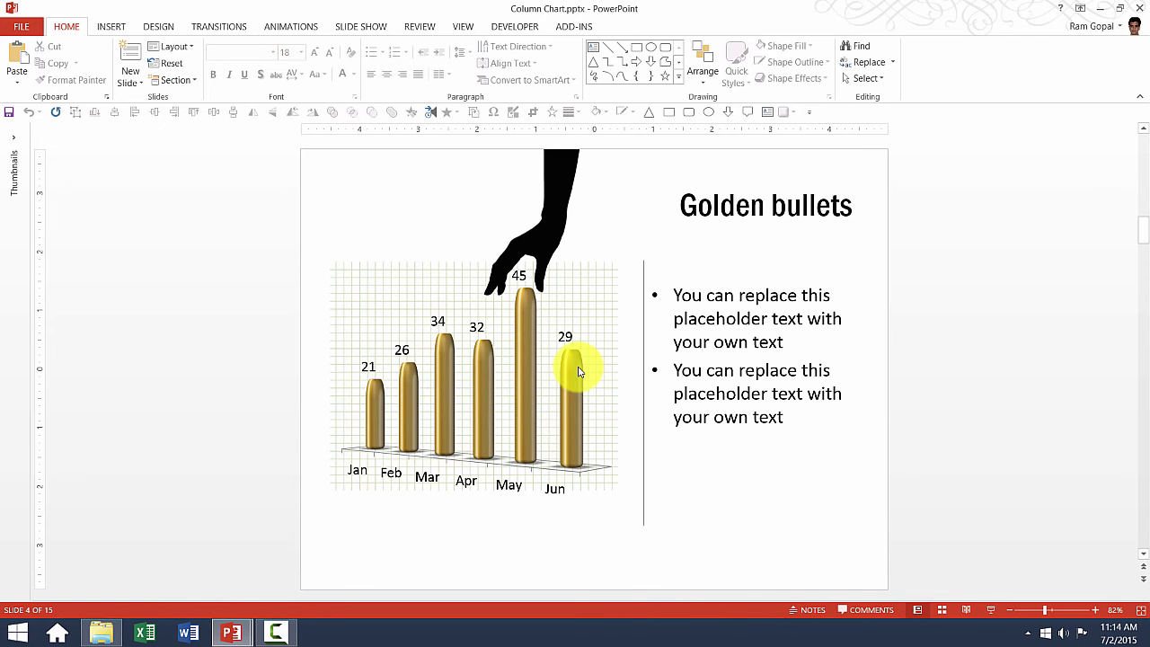
{"action": "scroll", "coordinate": [579, 372], "scroll_direction": "up", "scroll_amount": 1}
{"action": "scroll", "coordinate": [586, 364], "scroll_direction": "down", "scroll_amount": 1}
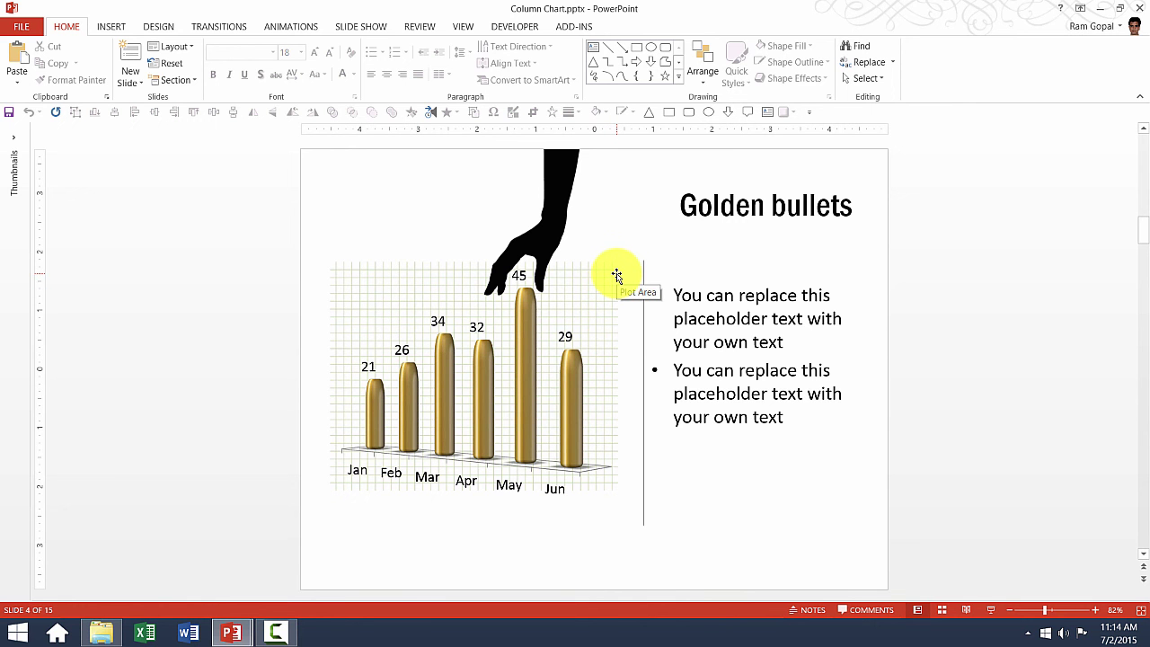
{"action": "left_click", "coordinate": [554, 175]}
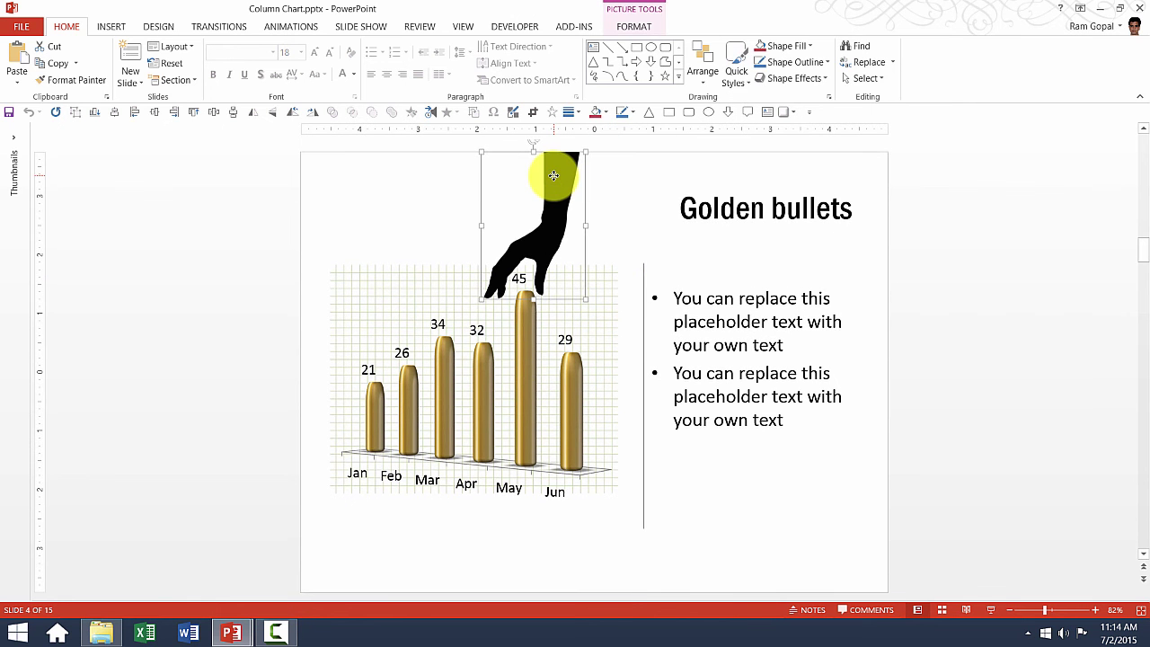
{"action": "mouse_move", "coordinate": [554, 175]}
{"action": "left_mouse_down"}
{"action": "mouse_move", "coordinate": [513, 193]}
{"action": "mouse_move", "coordinate": [508, 208]}
{"action": "mouse_move", "coordinate": [548, 171]}
{"action": "left_mouse_up"}
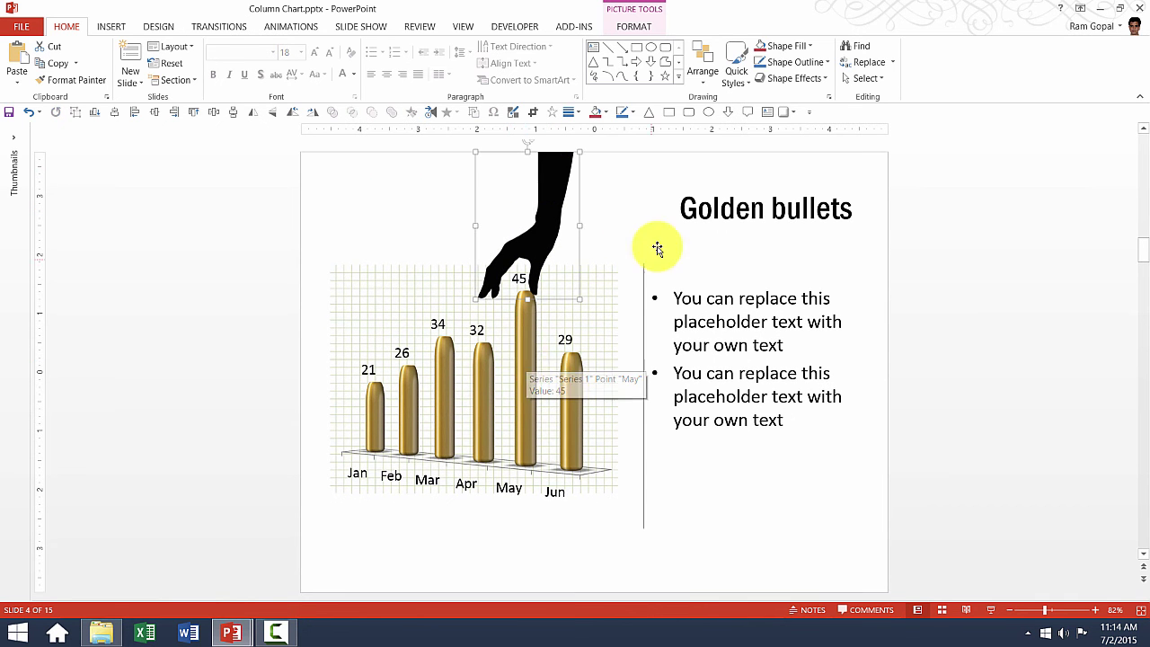
{"action": "left_click_drag", "start_coordinate": [542, 244], "coordinate": [548, 243]}
{"action": "key", "text": "ctrl+z"}
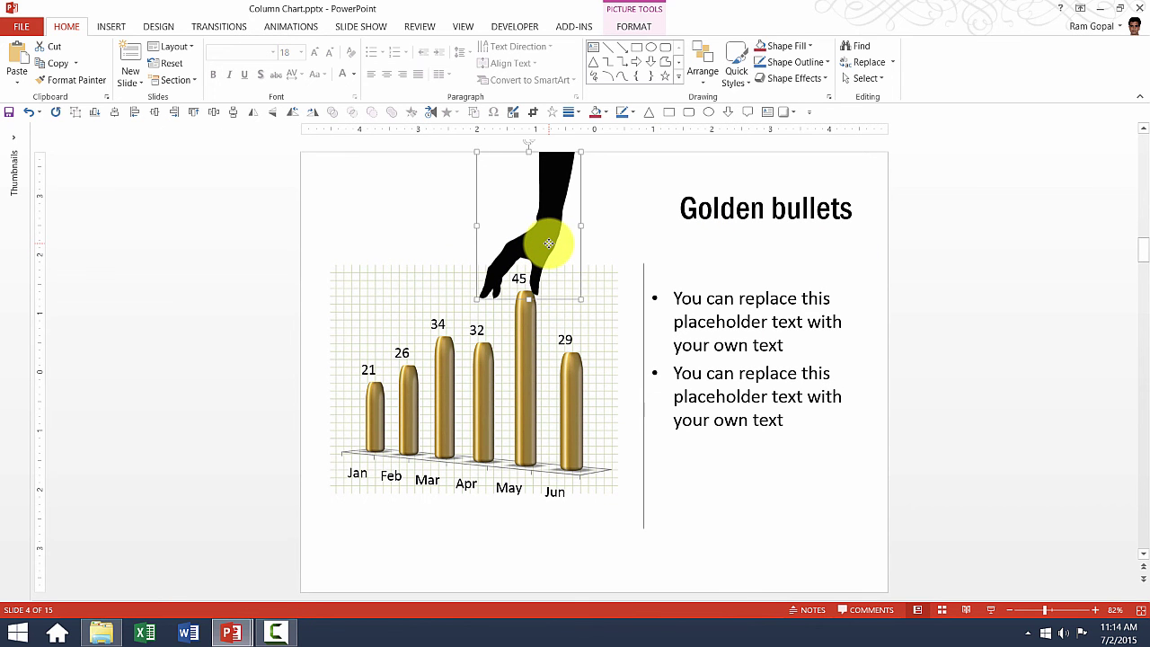
On the Stacked Column Chart slide, change Category 4's Series 1 value from 4.5 to 3.5.
{"action": "left_click", "coordinate": [940, 216]}
{"action": "scroll", "coordinate": [940, 217], "scroll_direction": "down", "scroll_amount": 3}
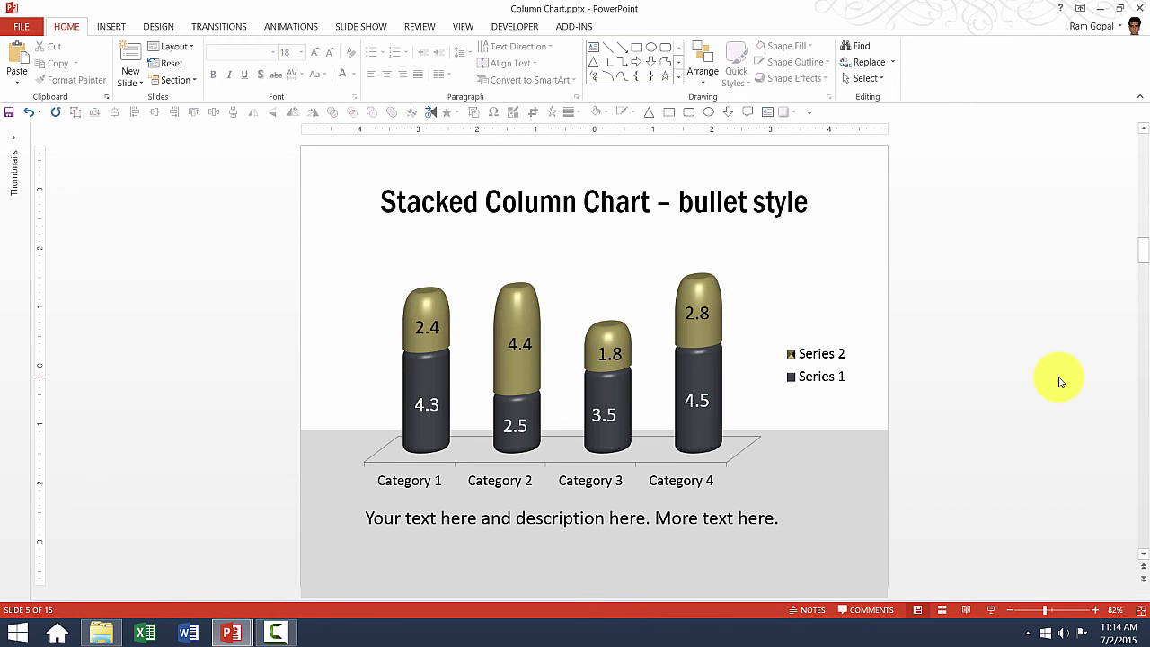
{"action": "left_click", "coordinate": [707, 318]}
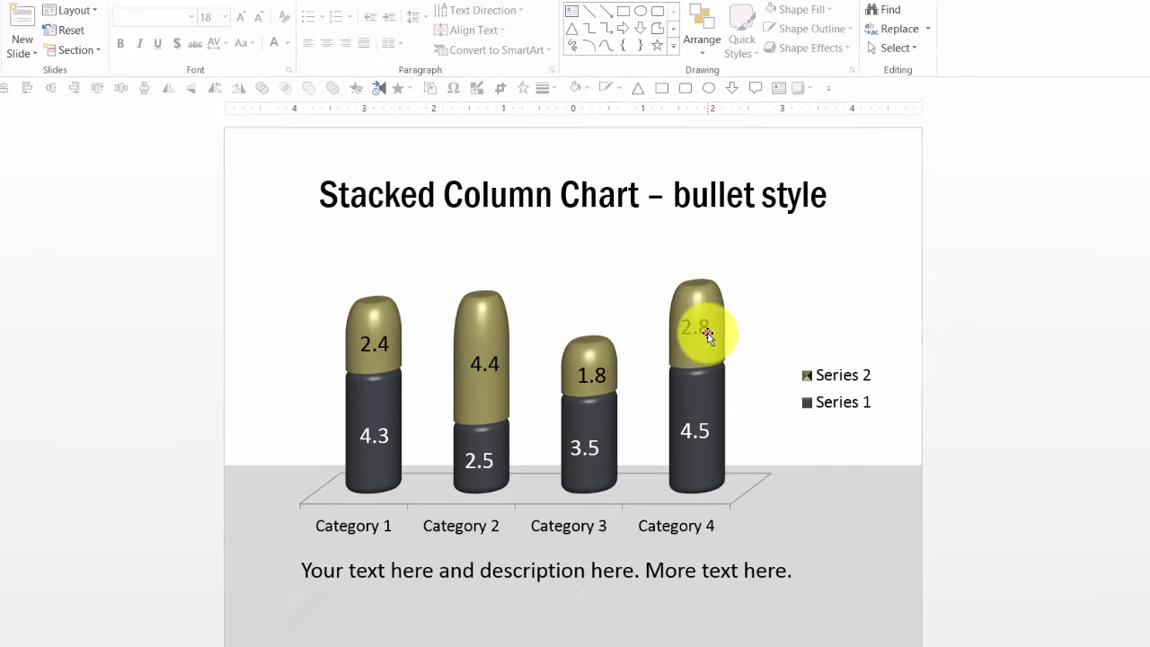
{"action": "right_click", "coordinate": [707, 335]}
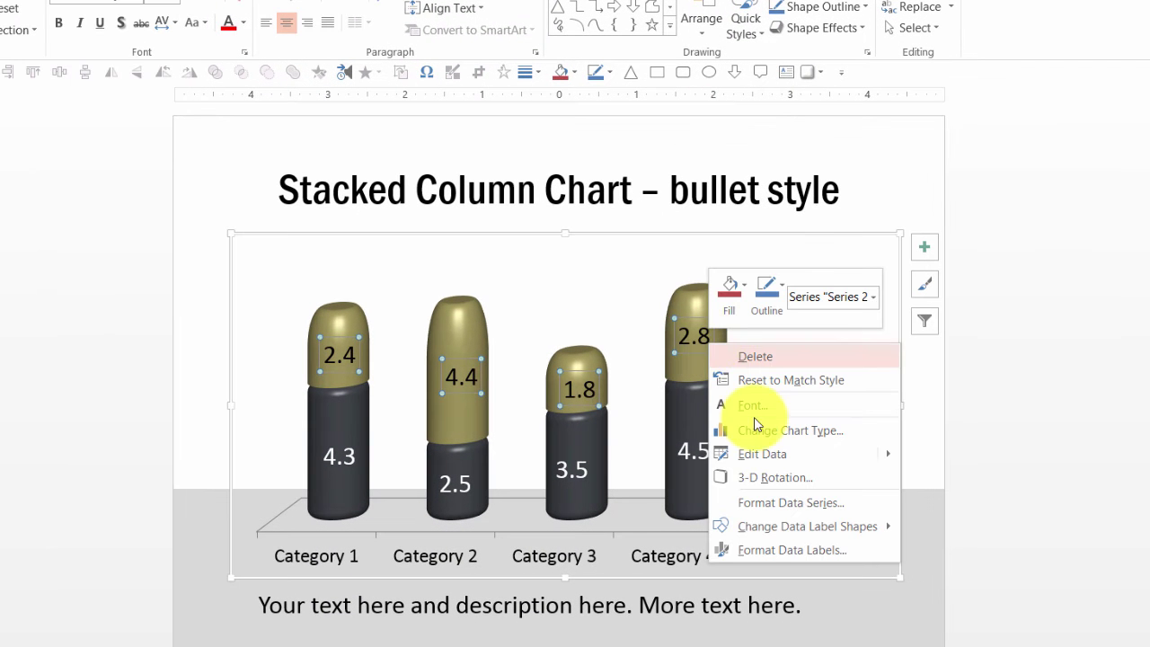
{"action": "left_click", "coordinate": [763, 454]}
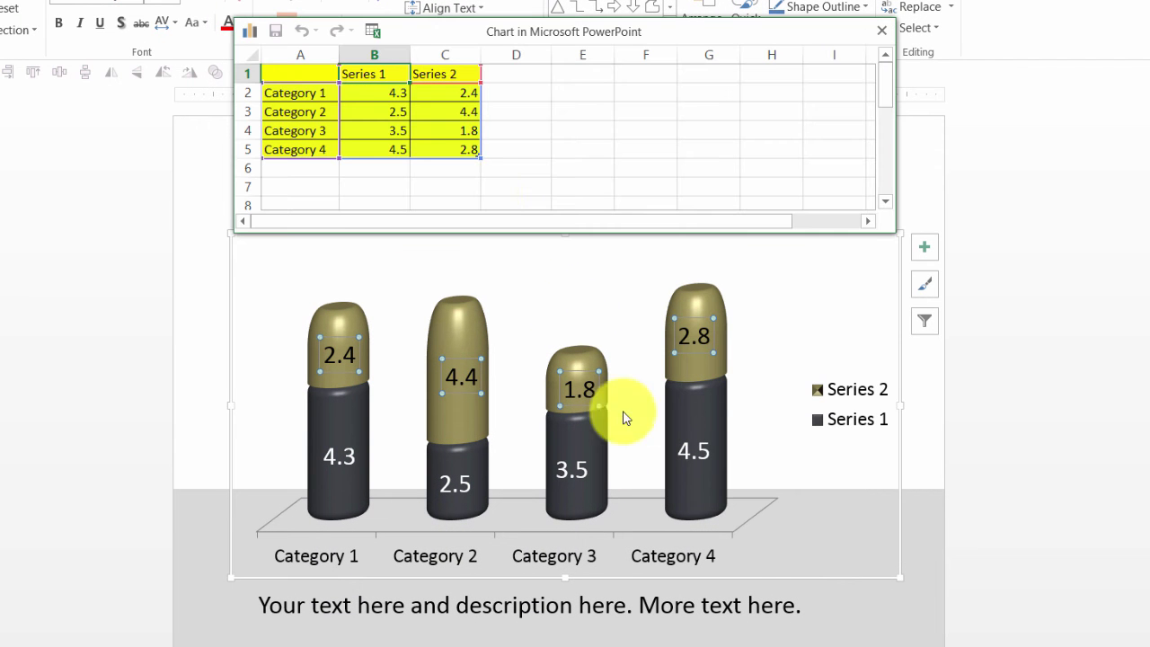
{"action": "left_click", "coordinate": [393, 148]}
{"action": "type", "text": "3.5"}
{"action": "left_click", "coordinate": [630, 119]}
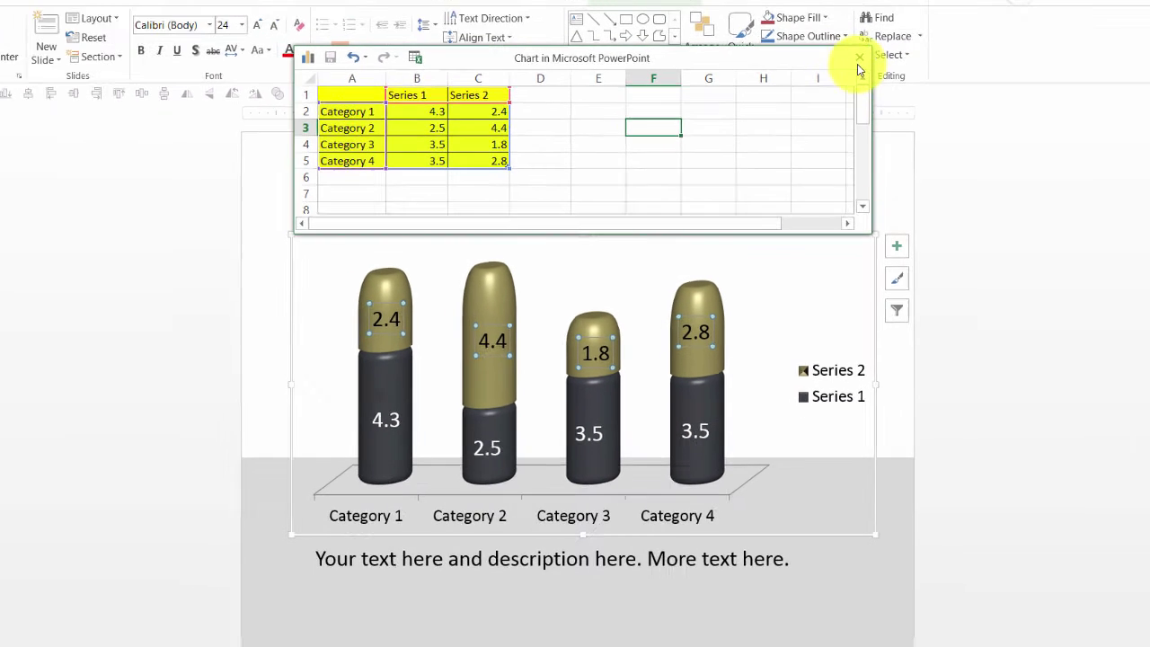
{"action": "left_click", "coordinate": [858, 61]}
Review slide 6's stylized 3D column chart, then move on to slide 7's world-map column chart.
{"action": "left_click", "coordinate": [980, 282]}
{"action": "scroll", "coordinate": [1019, 414], "scroll_direction": "down", "scroll_amount": 3}
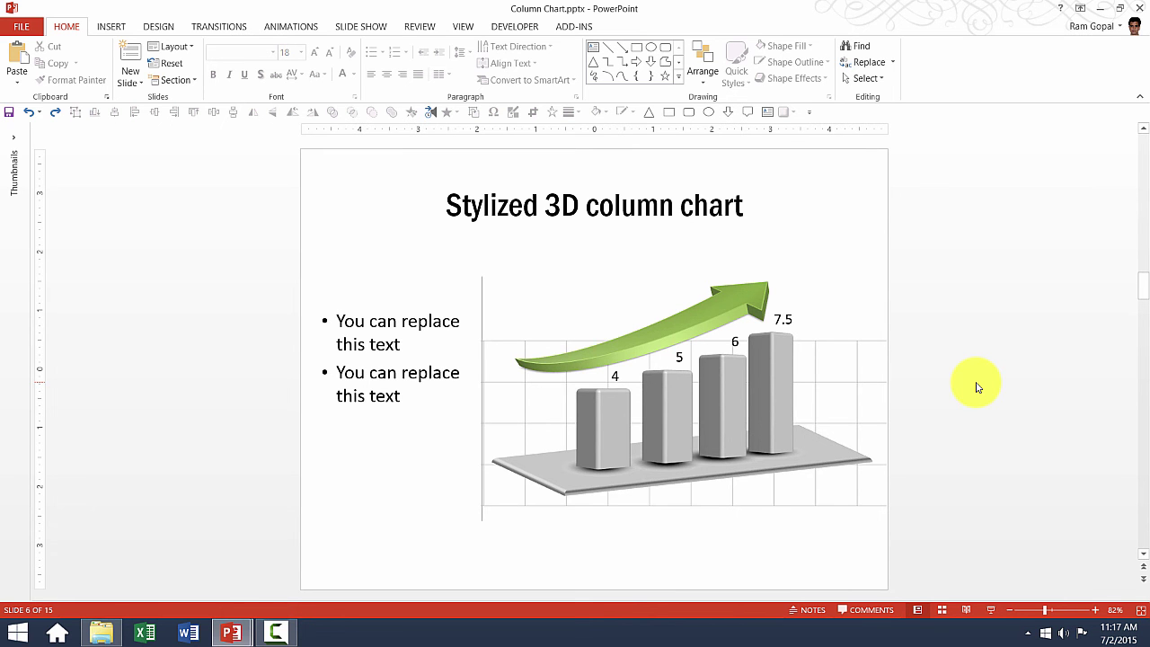
{"action": "left_click", "coordinate": [719, 406]}
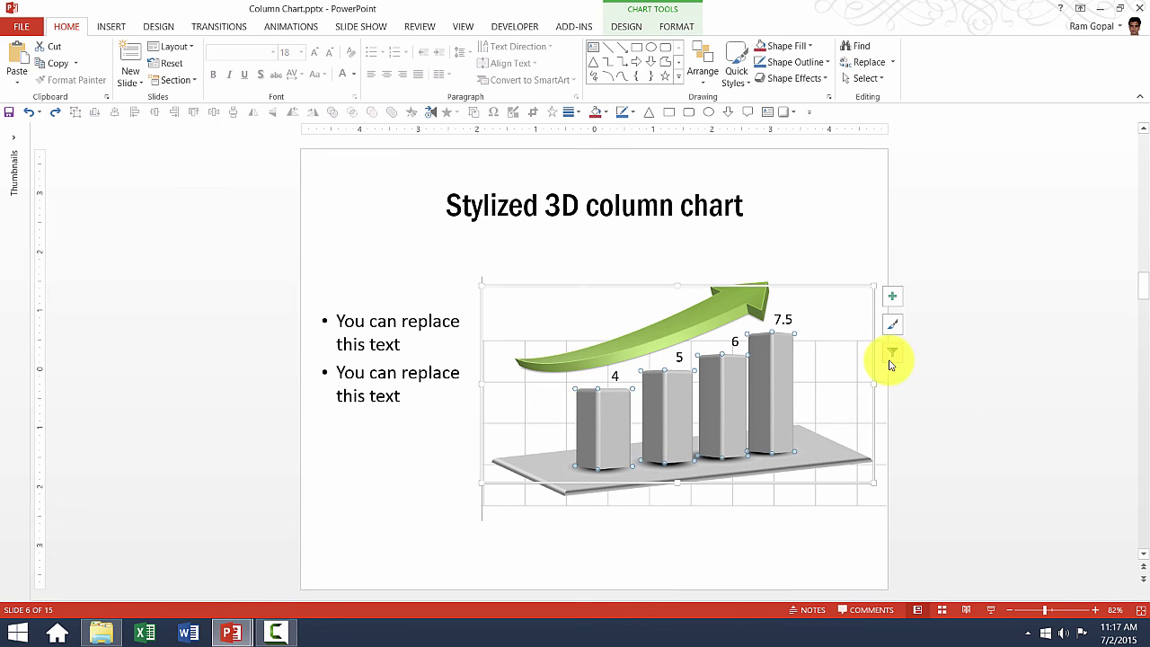
{"action": "left_click", "coordinate": [967, 394]}
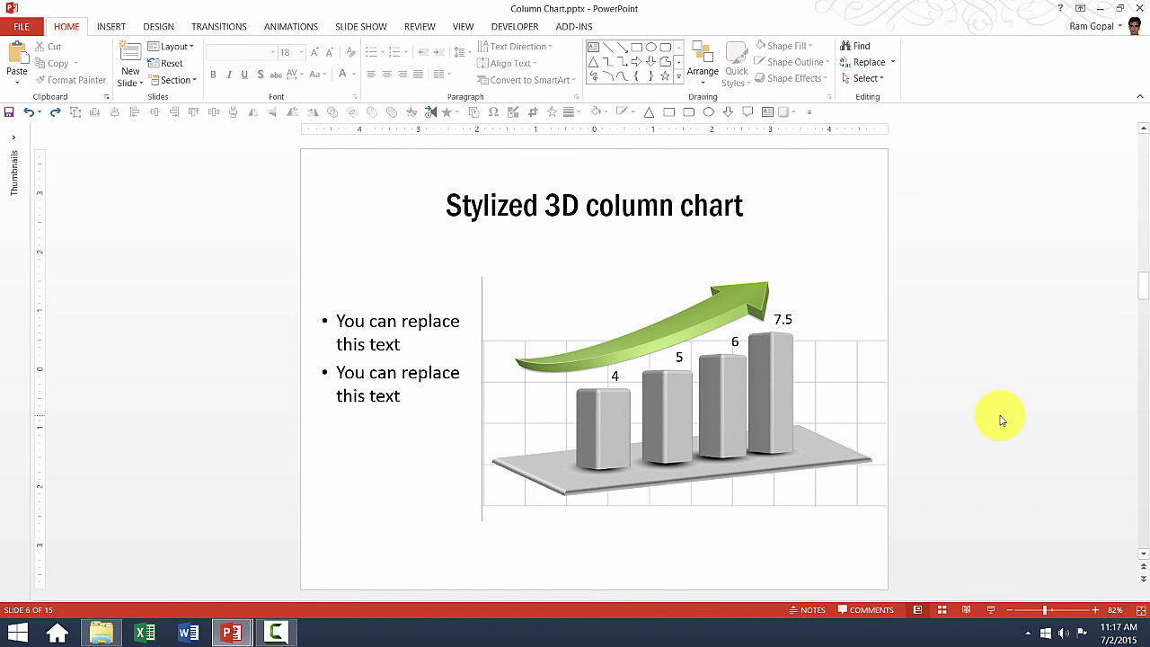
{"action": "scroll", "coordinate": [1002, 420], "scroll_direction": "down", "scroll_amount": 1}
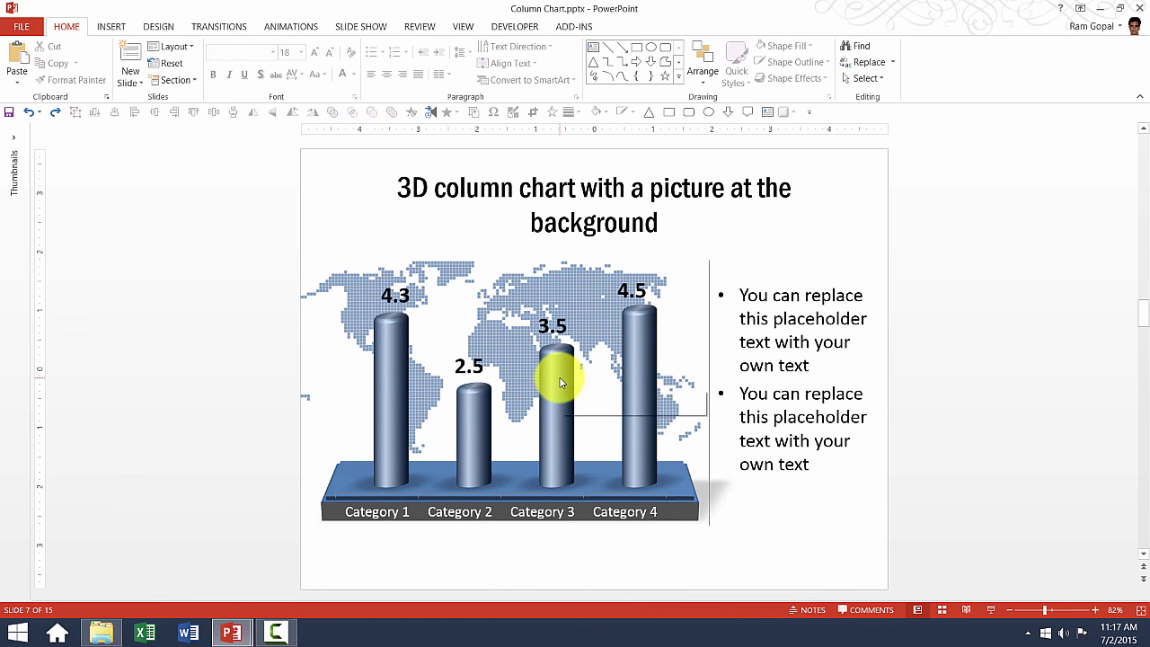
Go to slide 8 and open the wait-time chart's data sheet via Edit Data.
{"action": "scroll", "coordinate": [557, 379], "scroll_direction": "down", "scroll_amount": 1}
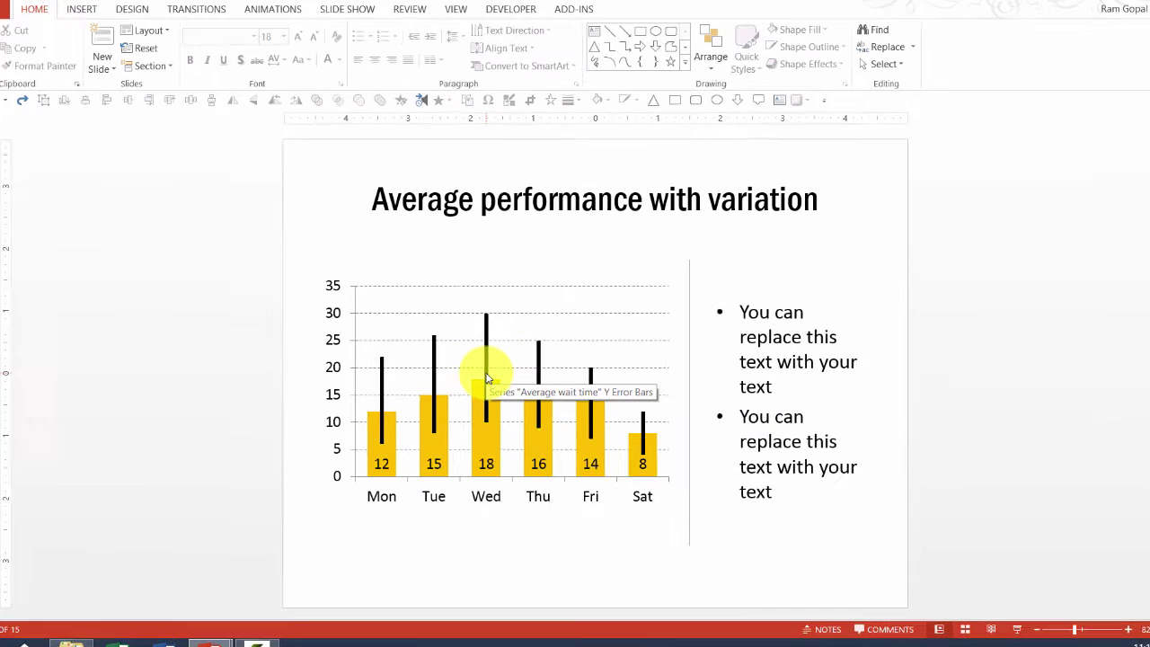
{"action": "right_click", "coordinate": [488, 366]}
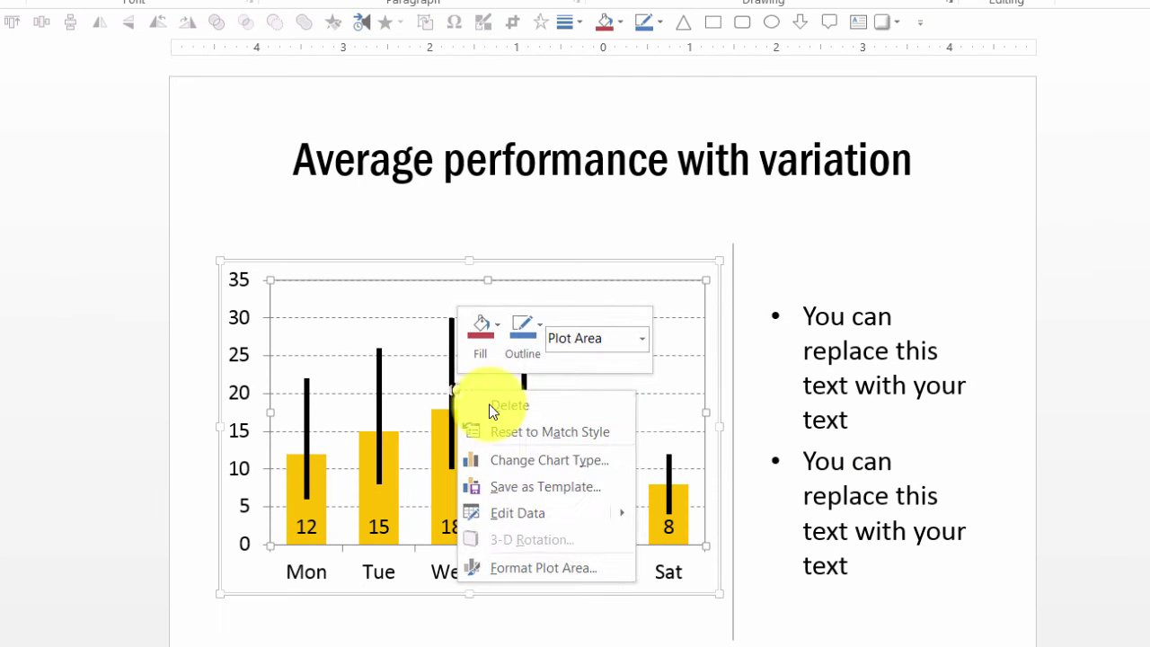
{"action": "left_click", "coordinate": [533, 458]}
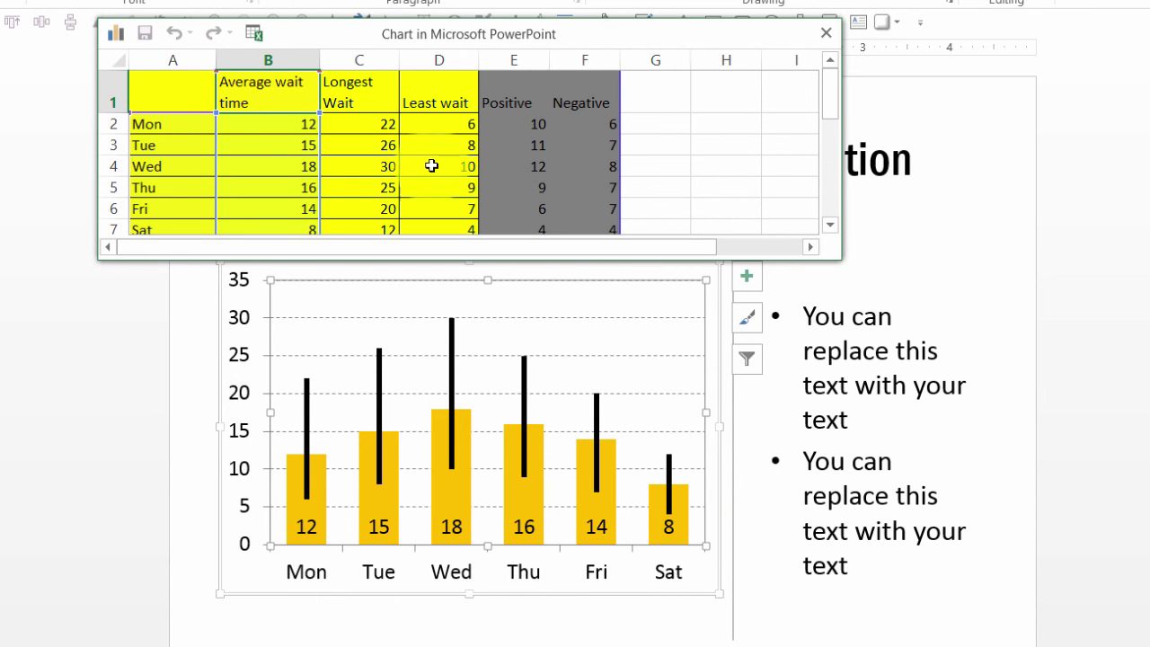
Change Monday's Least wait value (D2) from 6 to 15, making its Negative value -3.
{"action": "left_click", "coordinate": [362, 90]}
{"action": "left_click", "coordinate": [456, 105]}
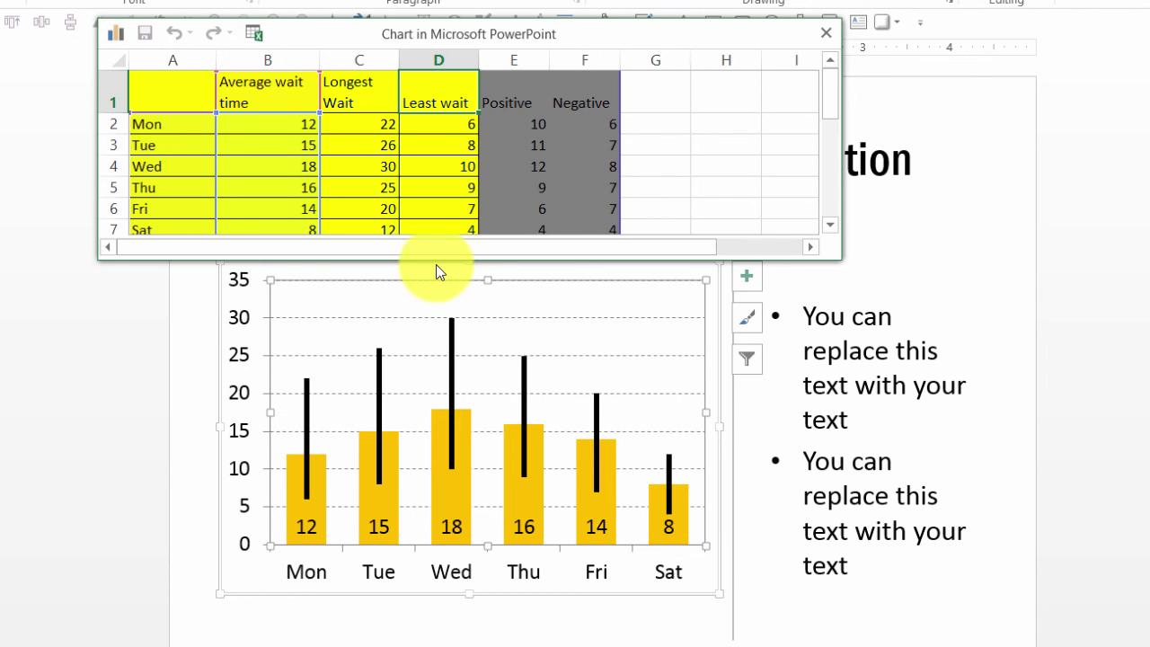
{"action": "left_click", "coordinate": [384, 126]}
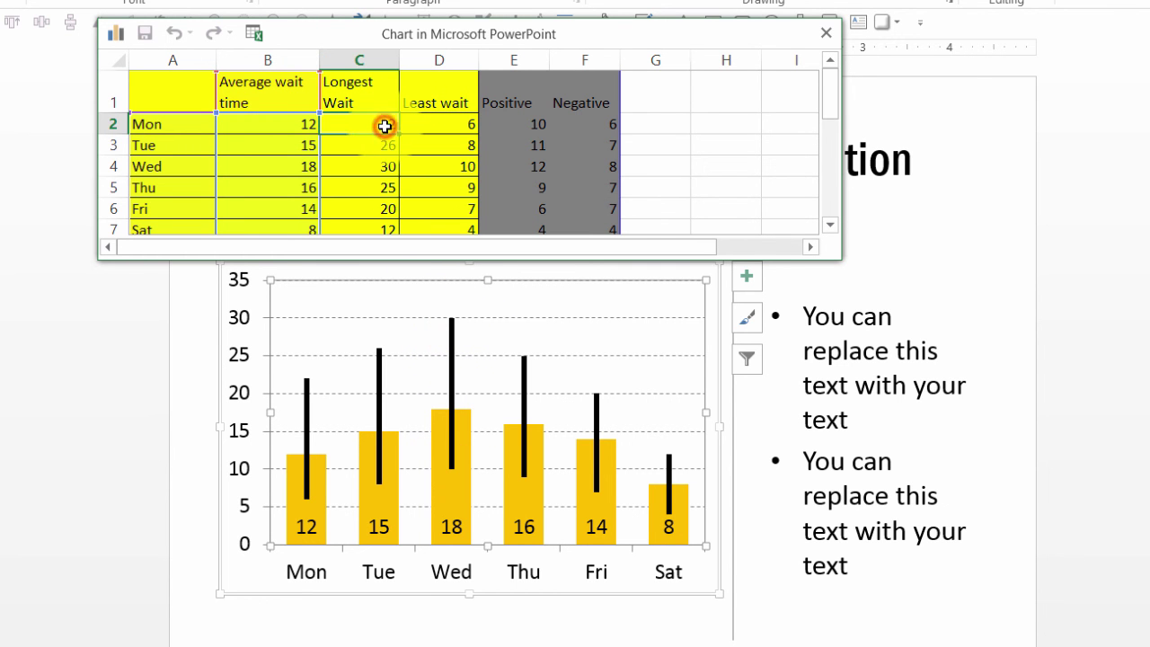
{"action": "left_click", "coordinate": [468, 124]}
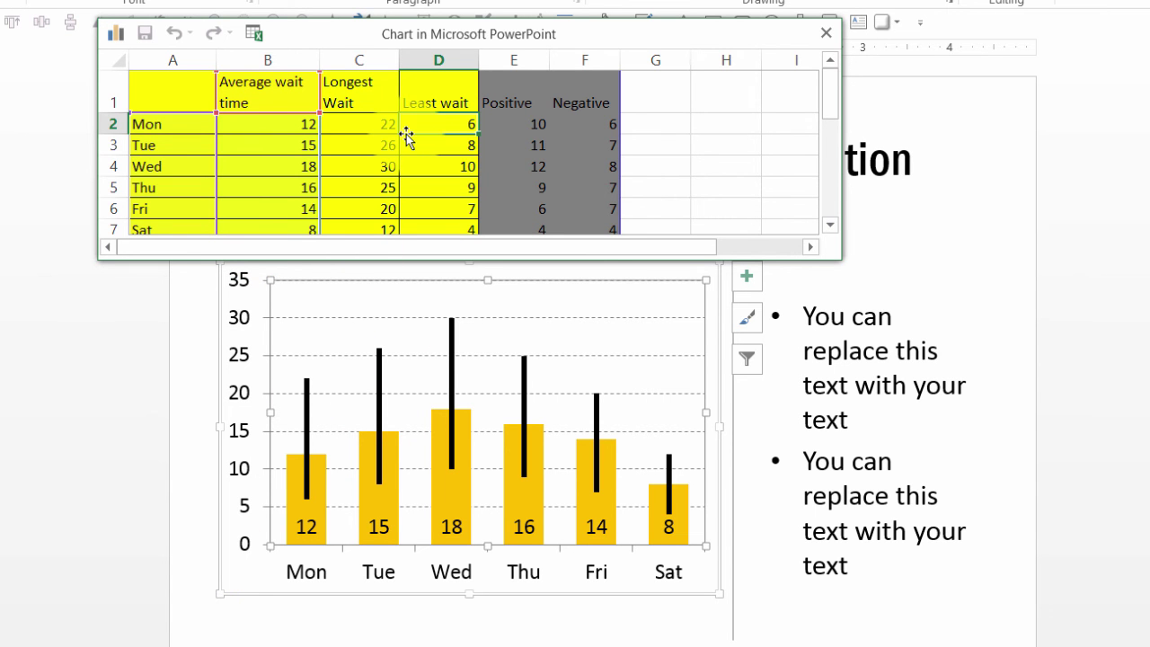
{"action": "type", "text": "15"}
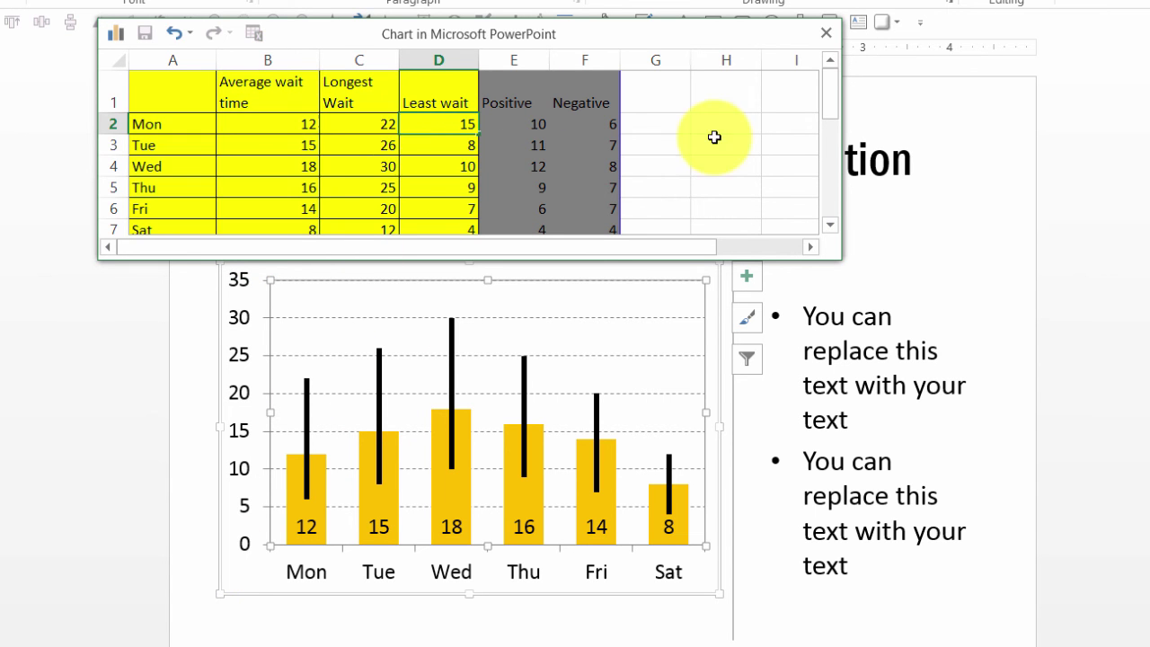
{"action": "left_click", "coordinate": [726, 124]}
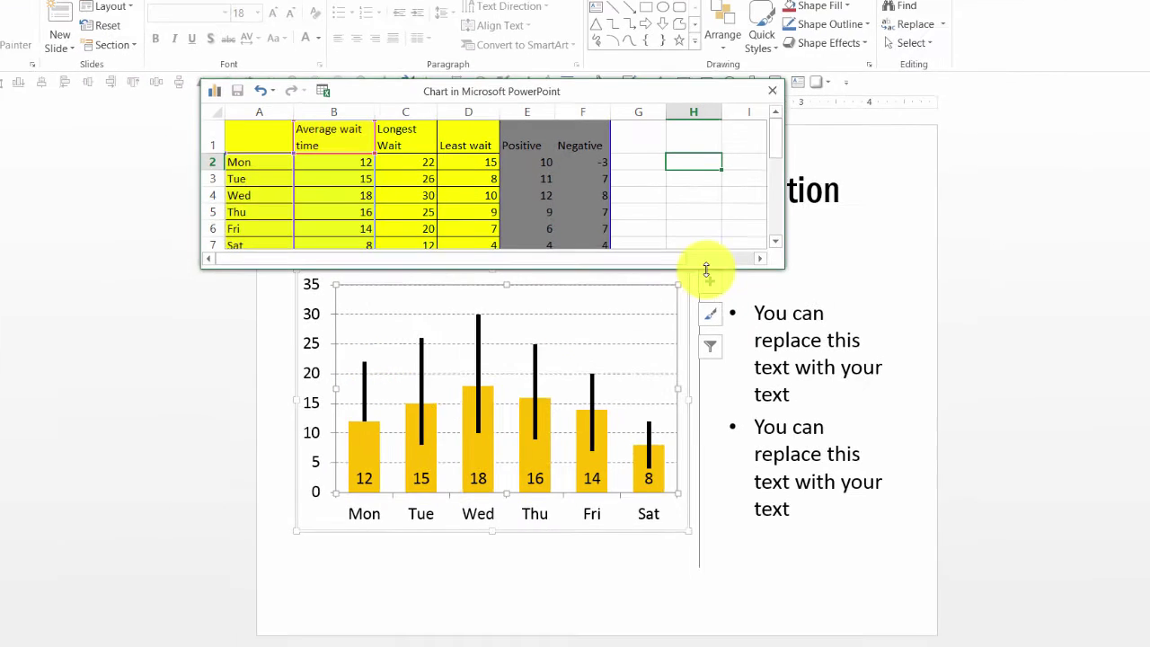
Close the chart data sheet and scroll through slides 9–12 to the 100% stacked cylinder chart.
{"action": "left_click", "coordinate": [772, 90]}
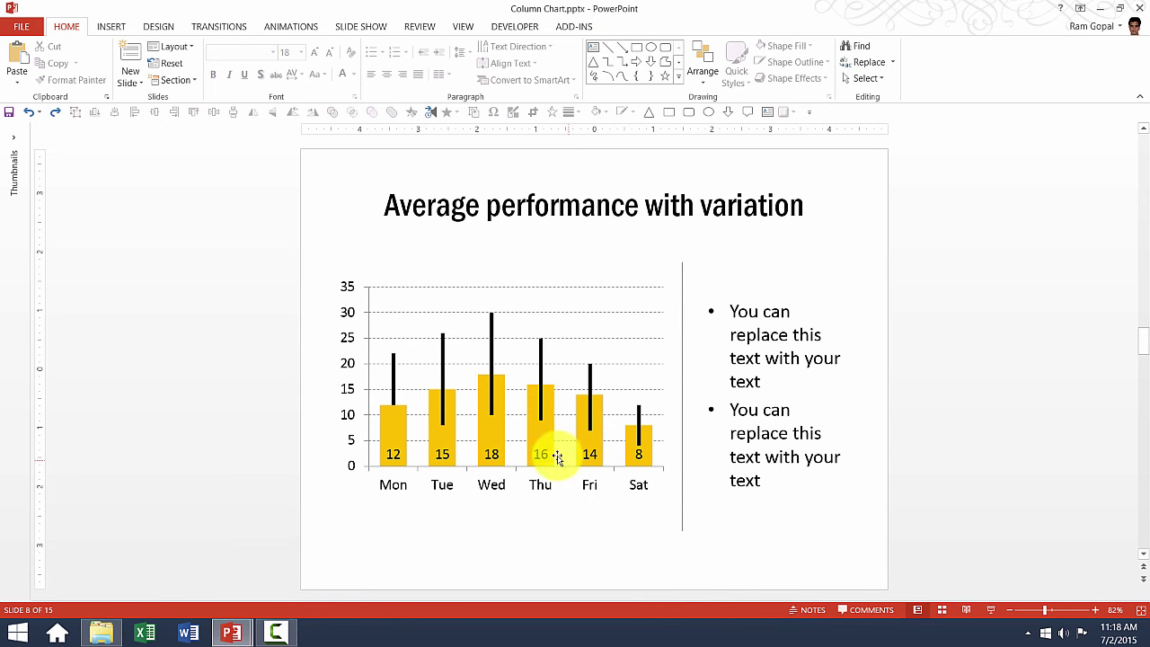
{"action": "mouse_move", "coordinate": [551, 441]}
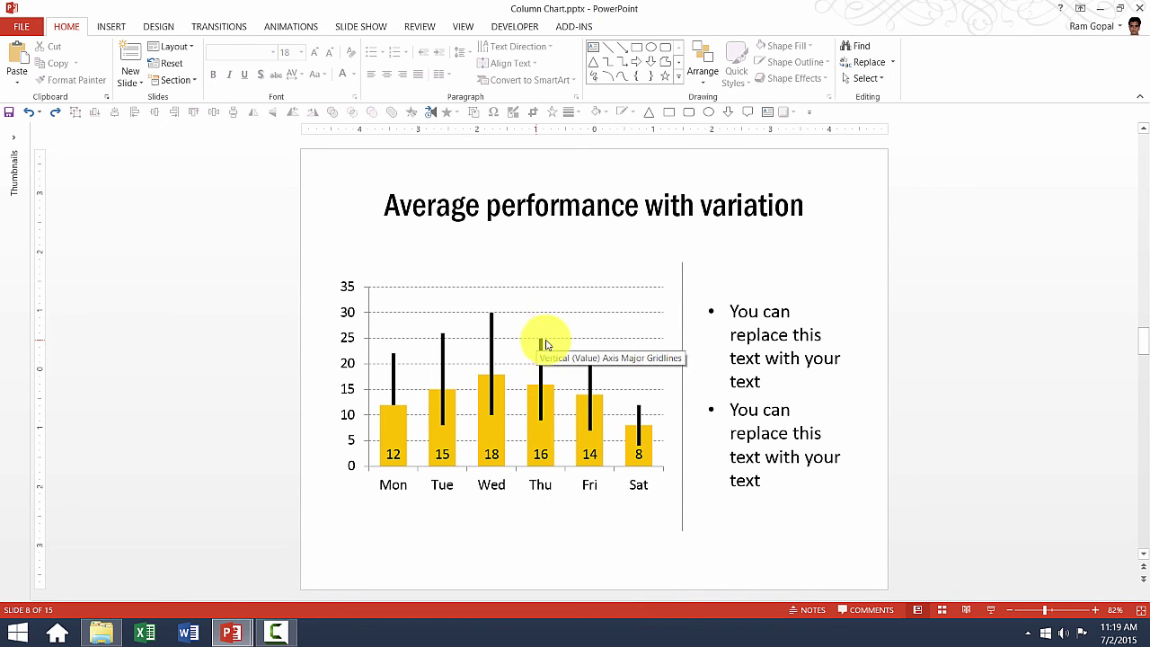
{"action": "scroll", "coordinate": [931, 358], "scroll_direction": "down", "scroll_amount": 1}
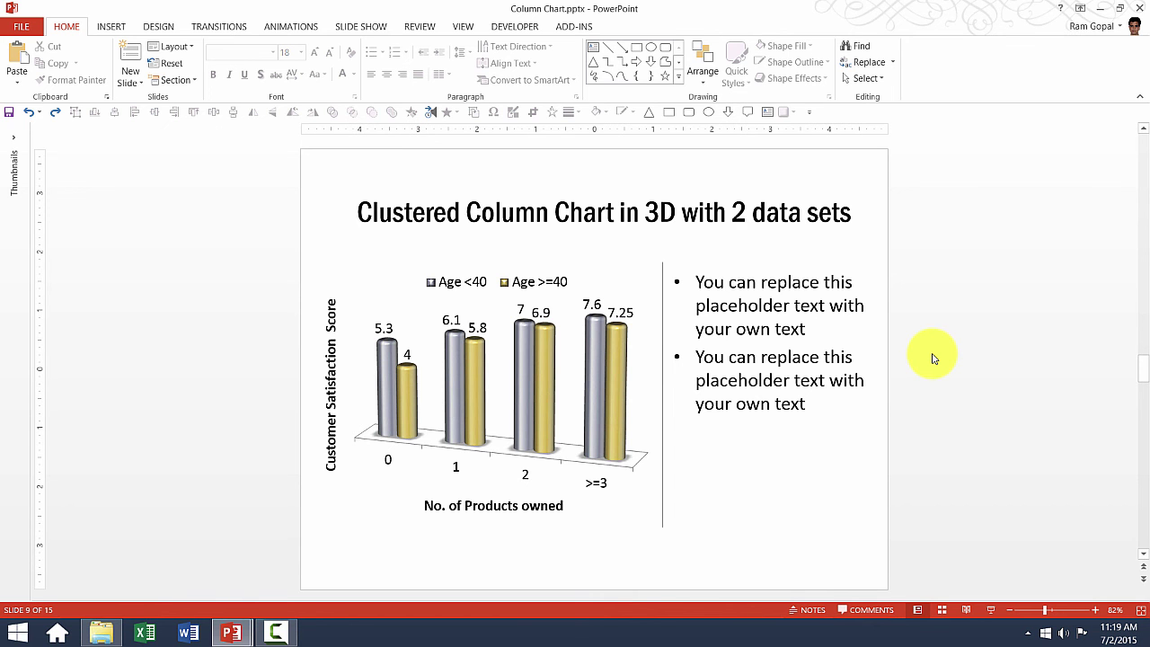
{"action": "scroll", "coordinate": [932, 359], "scroll_direction": "down", "scroll_amount": 1}
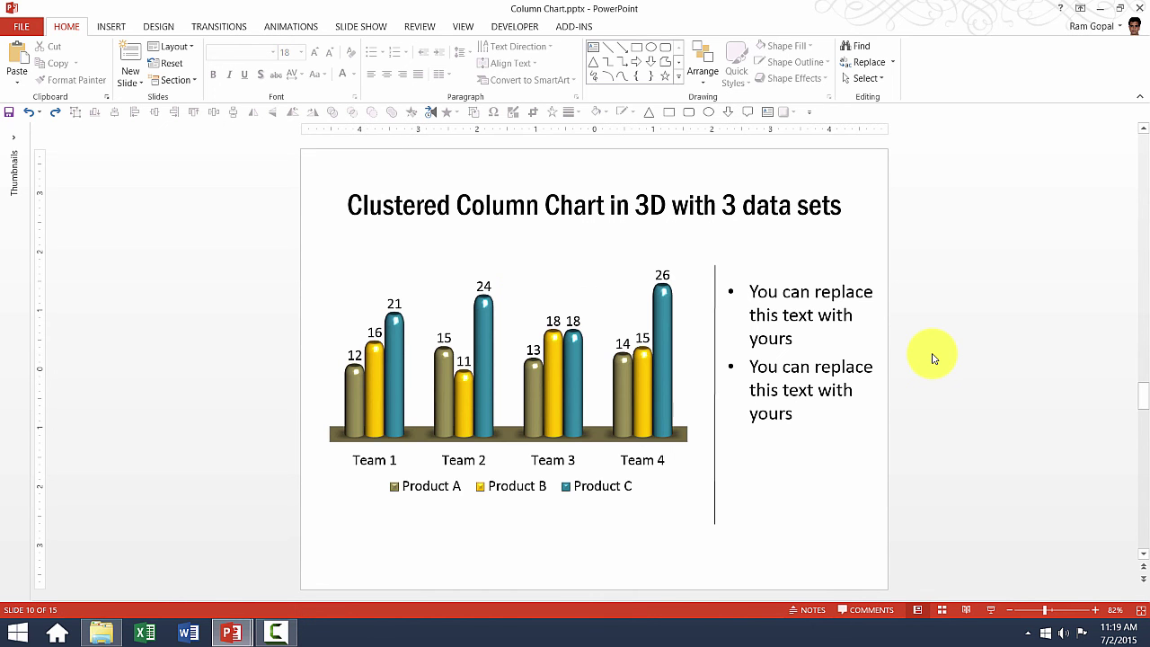
{"action": "scroll", "coordinate": [932, 359], "scroll_direction": "down", "scroll_amount": 1}
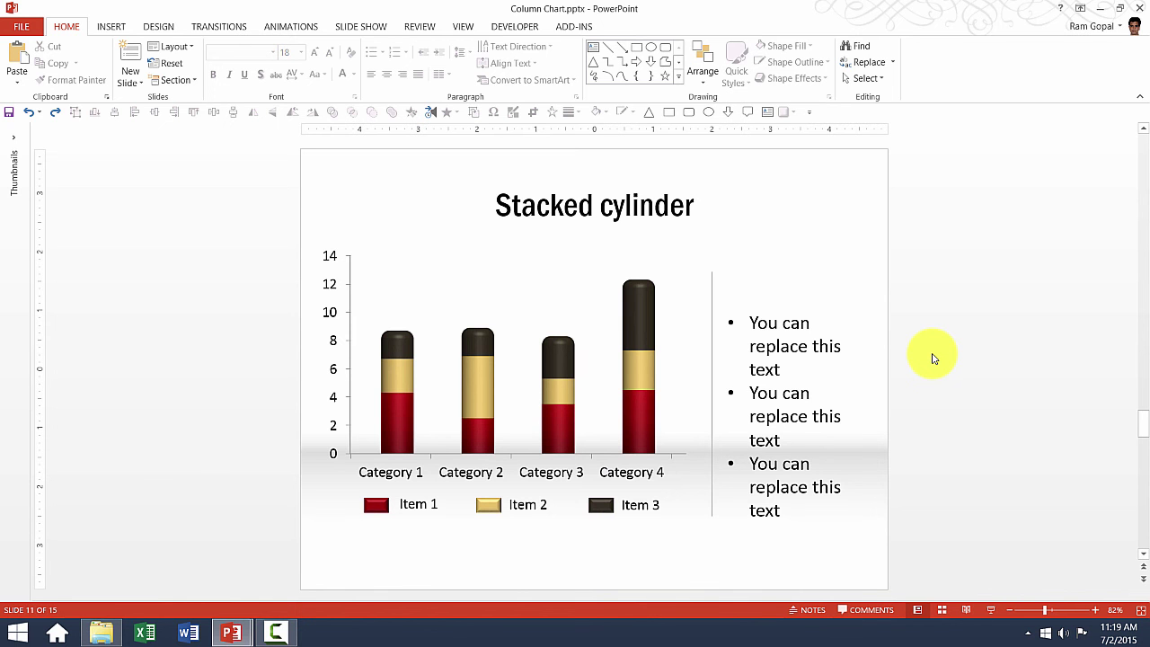
{"action": "scroll", "coordinate": [932, 359], "scroll_direction": "down", "scroll_amount": 1}
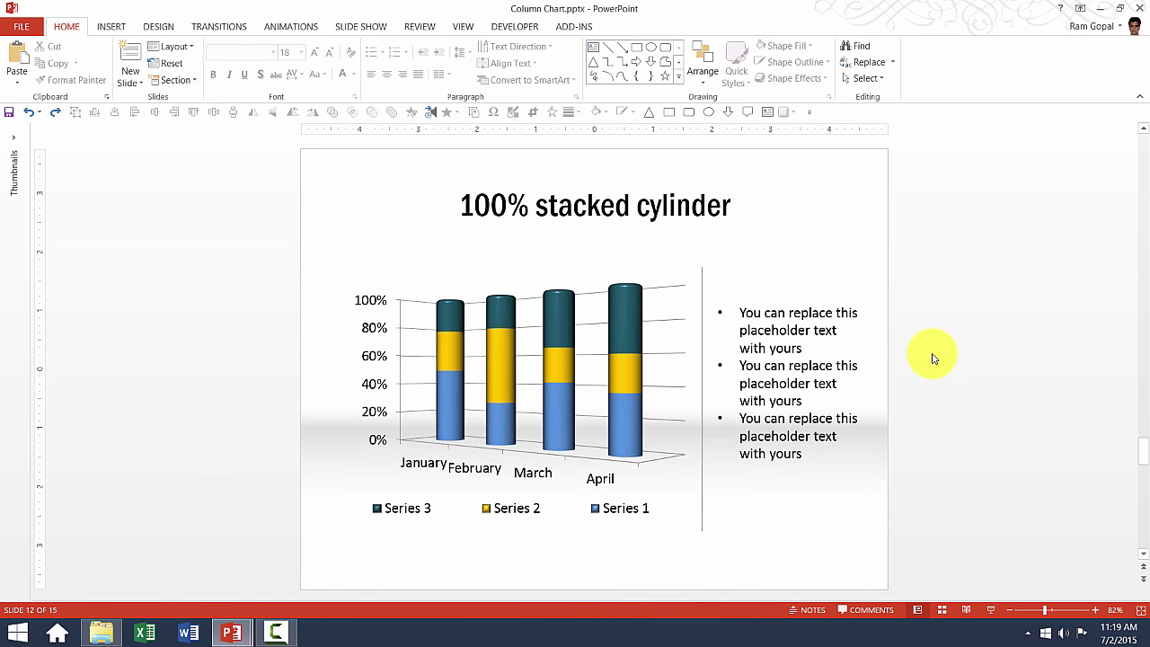
From Slide Sorter, open slide 13 and review the 3D Pyramid chart's data sheet, then close it.
{"action": "left_click", "coordinate": [942, 610]}
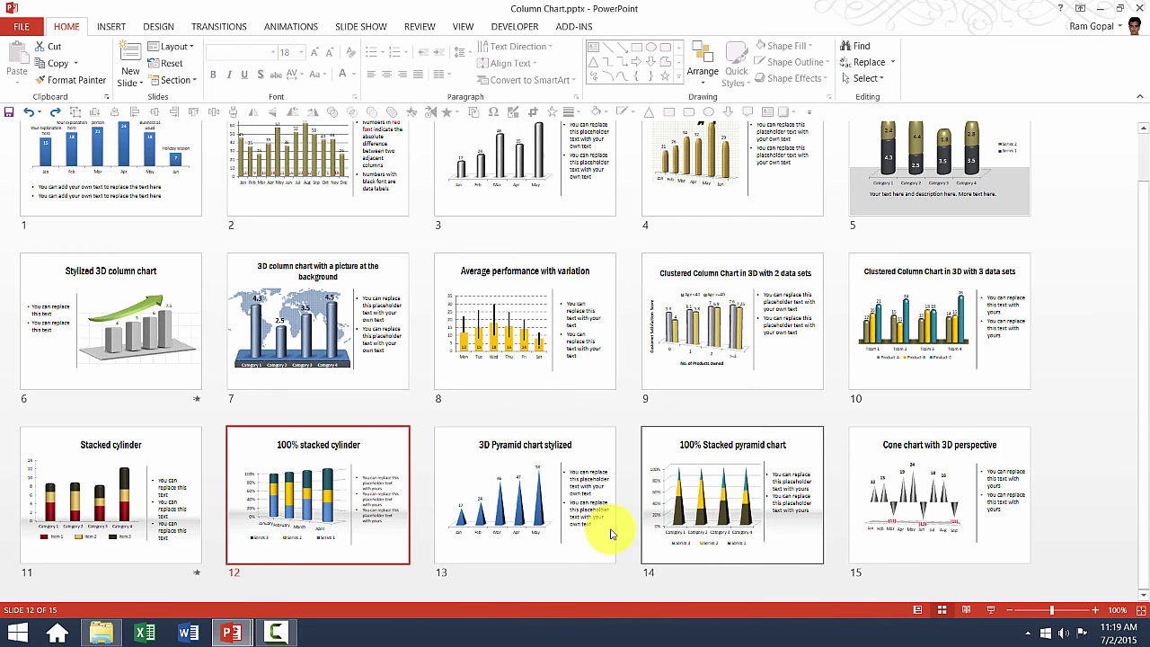
{"action": "double_click", "coordinate": [516, 488]}
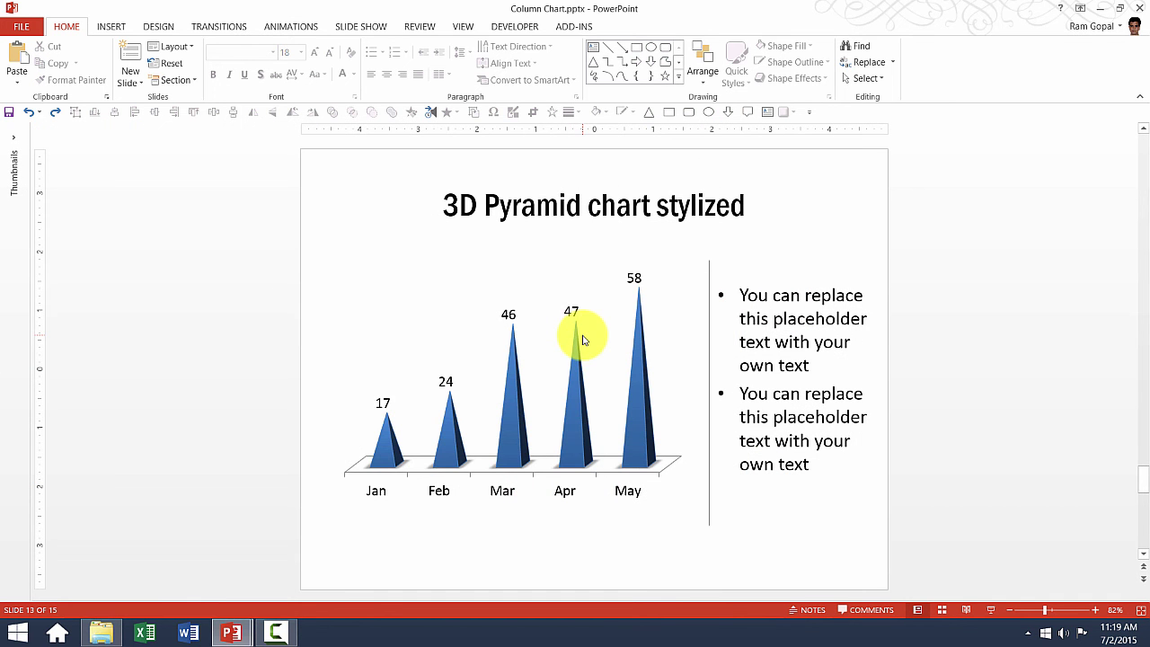
{"action": "right_click", "coordinate": [580, 341]}
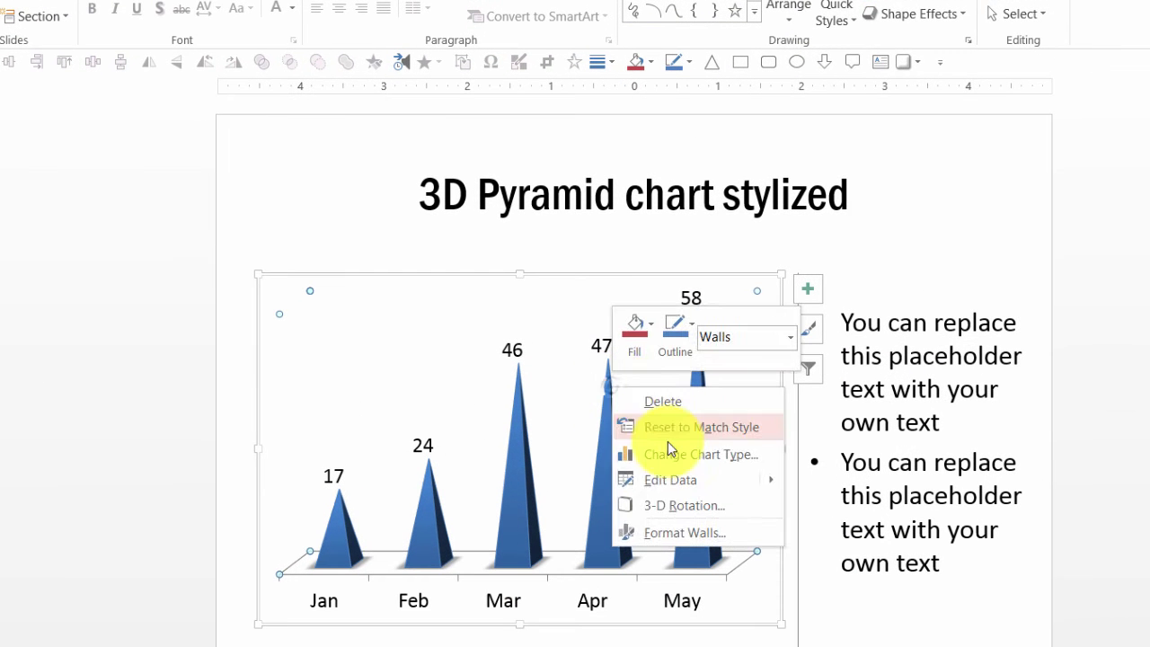
{"action": "left_click", "coordinate": [672, 479]}
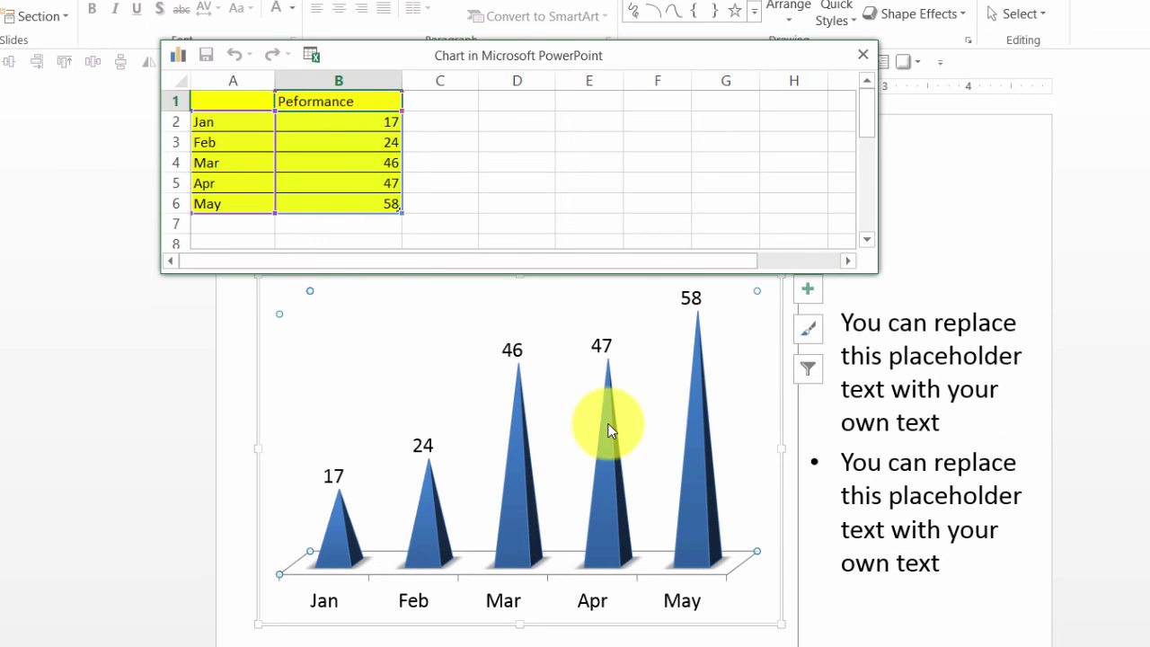
{"action": "left_click", "coordinate": [863, 54]}
{"action": "left_click", "coordinate": [1024, 310]}
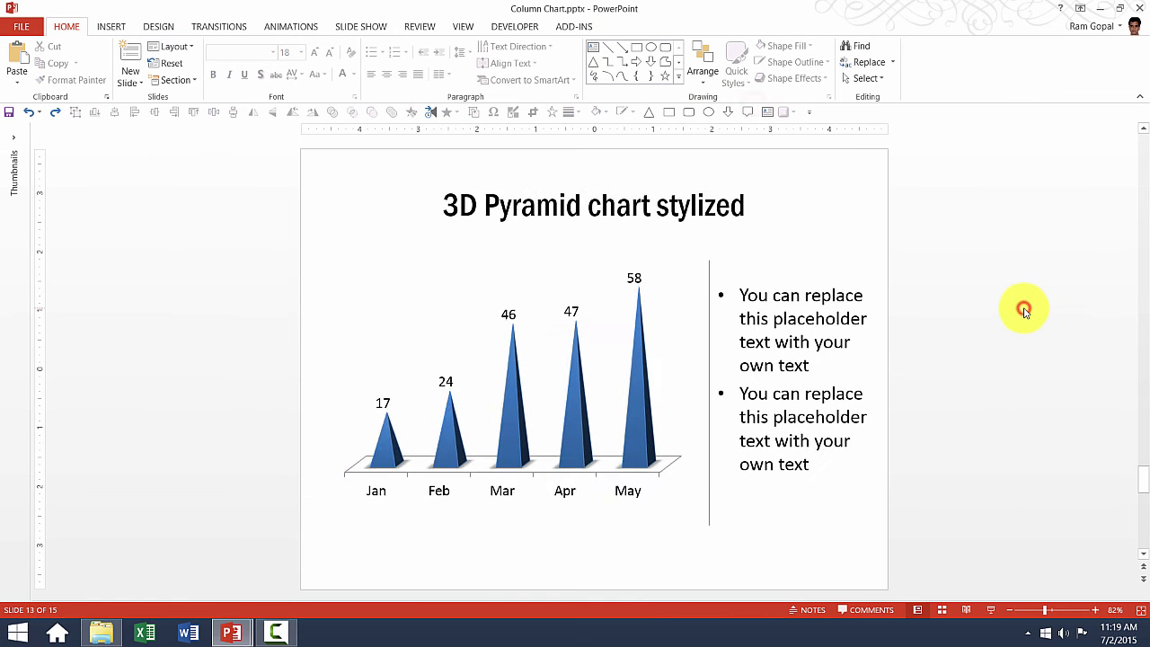
Scroll down to slide 15, the cone chart showing Jan–Sep cones in 3D perspective.
{"action": "scroll", "coordinate": [1024, 310], "scroll_direction": "down", "scroll_amount": 1}
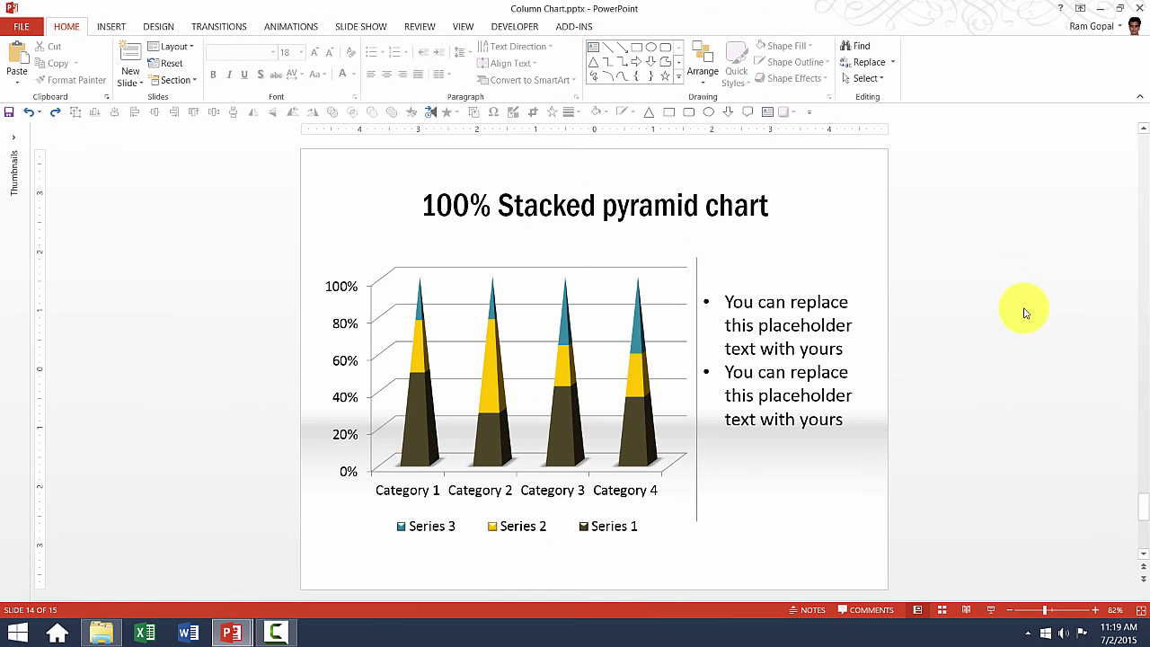
{"action": "scroll", "coordinate": [1025, 311], "scroll_direction": "down", "scroll_amount": 1}
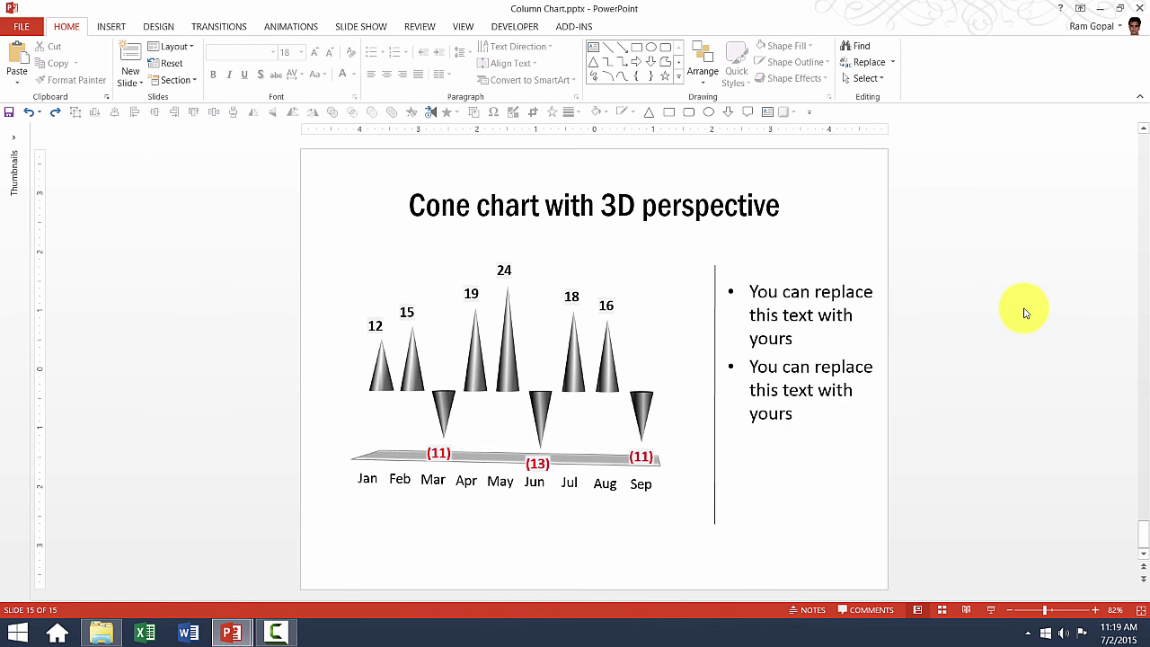